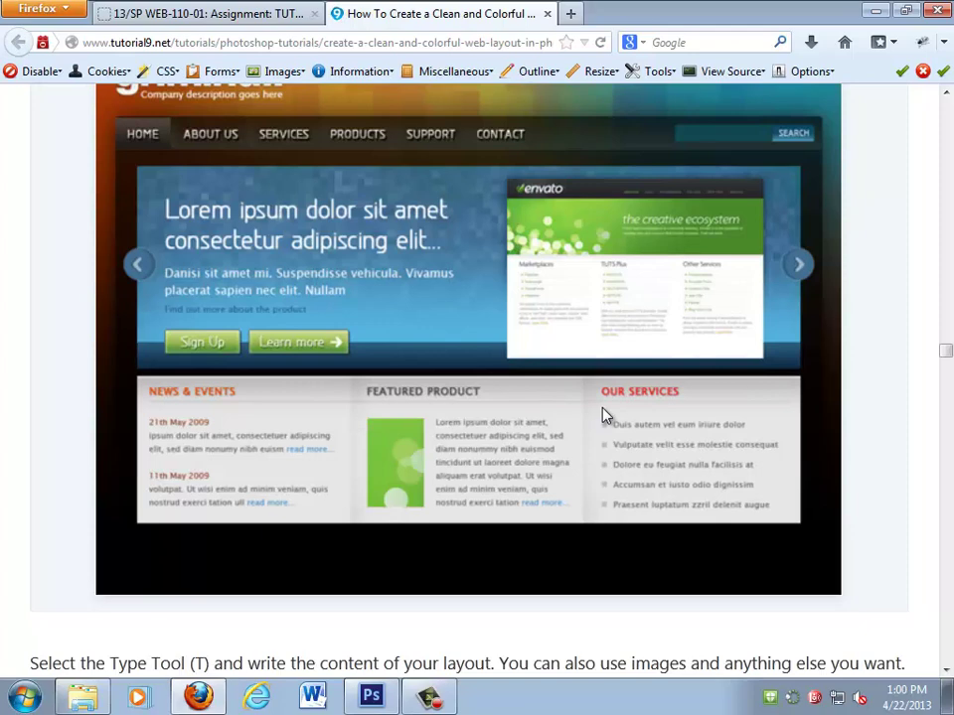
Step: Review the tutorial's finished web layout near Step 42, then return to the Photoshop mockup
{"action": "scroll", "coordinate": [323, 440], "scroll_direction": "down", "scroll_amount": 4}
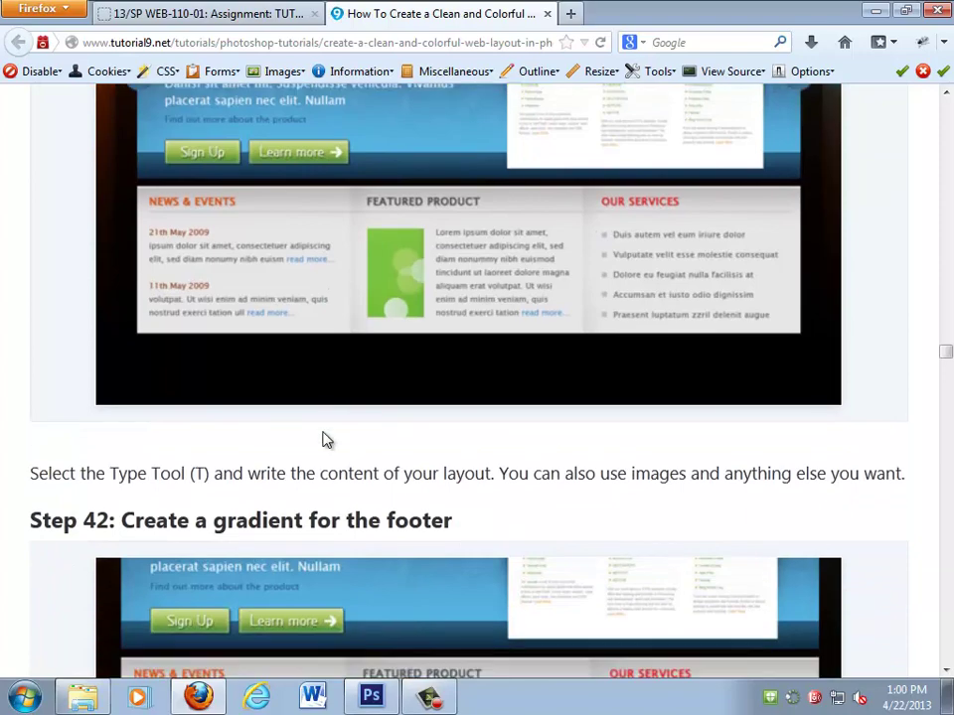
{"action": "scroll", "coordinate": [323, 441], "scroll_direction": "up", "scroll_amount": 4}
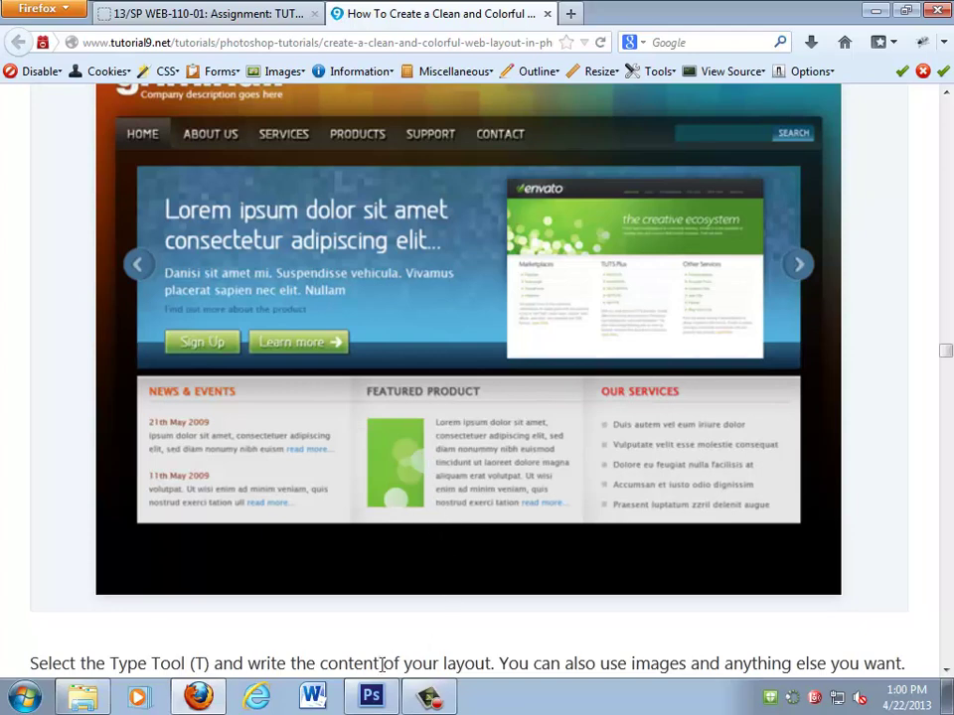
{"action": "left_click", "coordinate": [374, 698]}
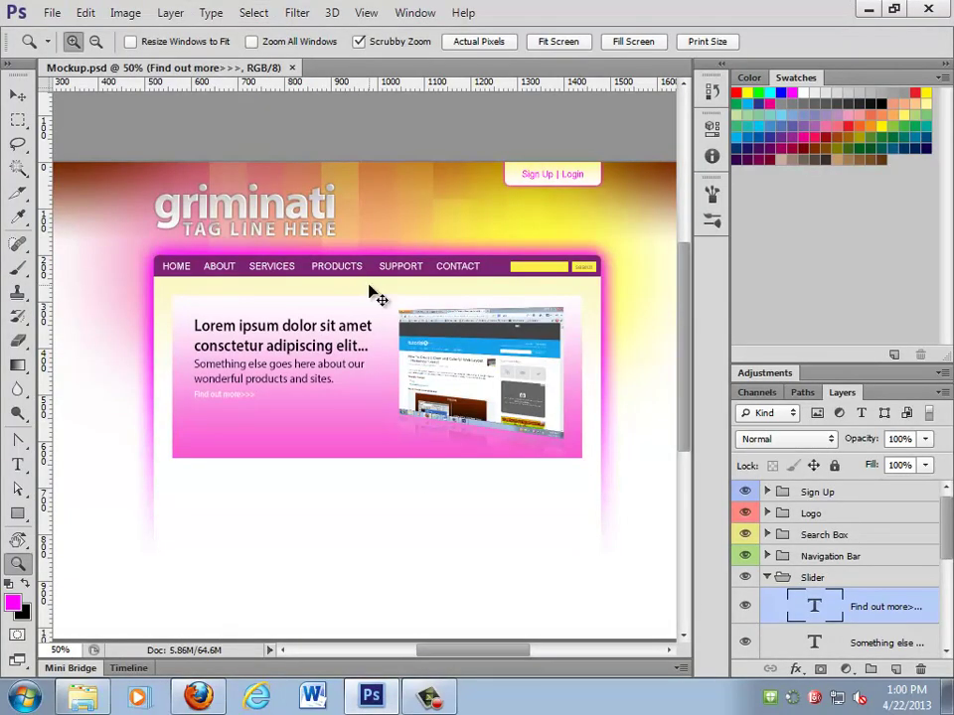
Step: Hide the rulers, show the guides, and zoom to 92% framing the pink slider text
{"action": "key", "text": "ctrl+r"}
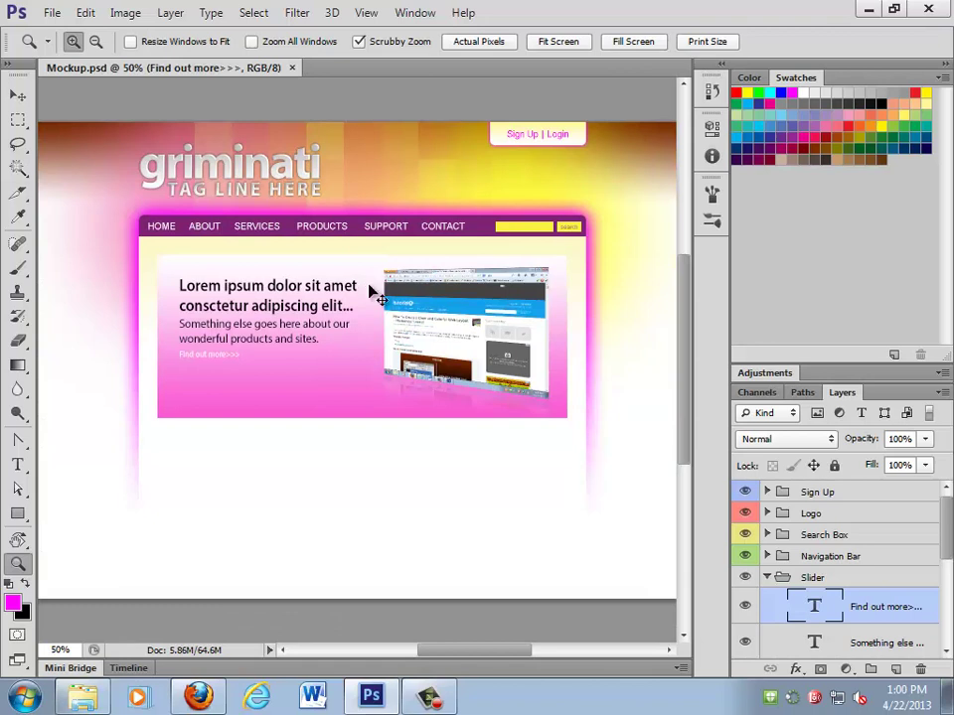
{"action": "key", "text": "ctrl+h"}
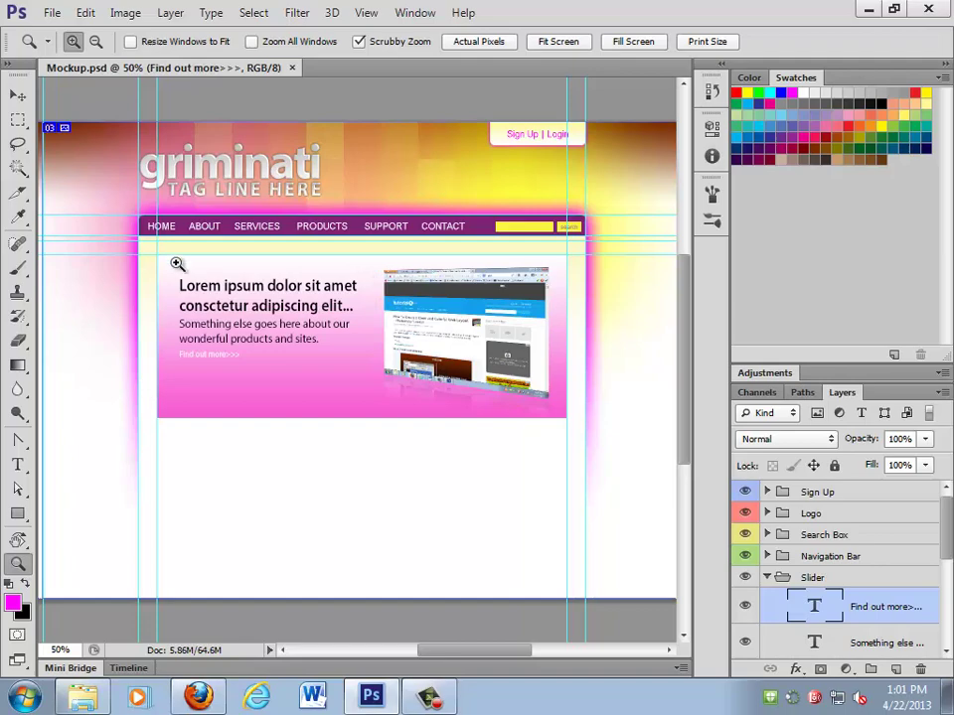
{"action": "left_click_drag", "start_coordinate": [162, 260], "coordinate": [213, 185]}
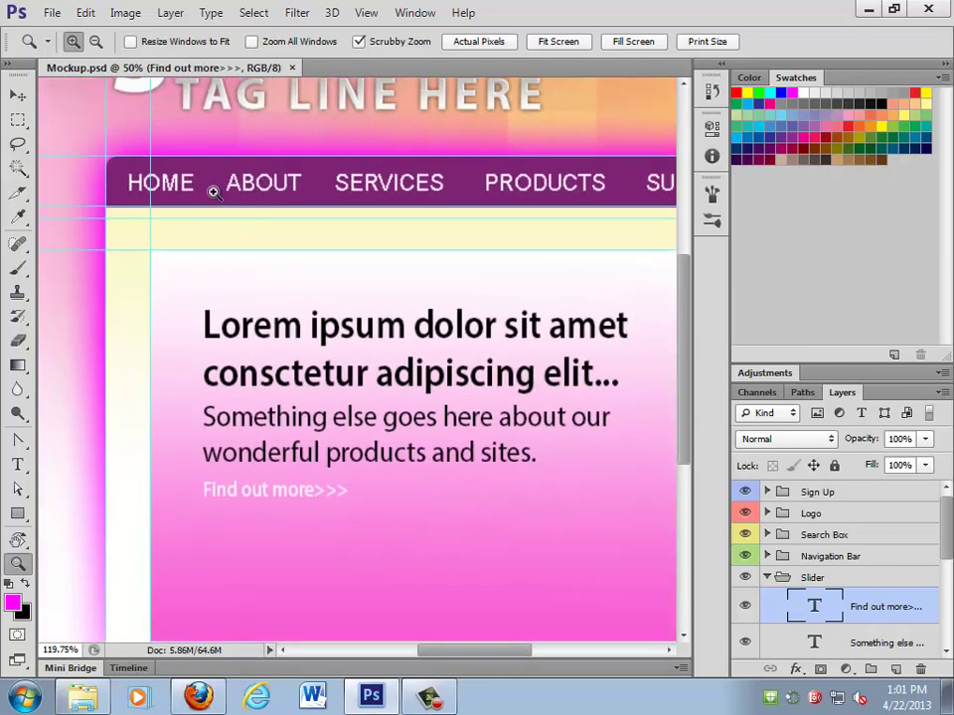
{"action": "left_click_drag", "start_coordinate": [349, 377], "coordinate": [355, 313]}
{"action": "key", "text": "v"}
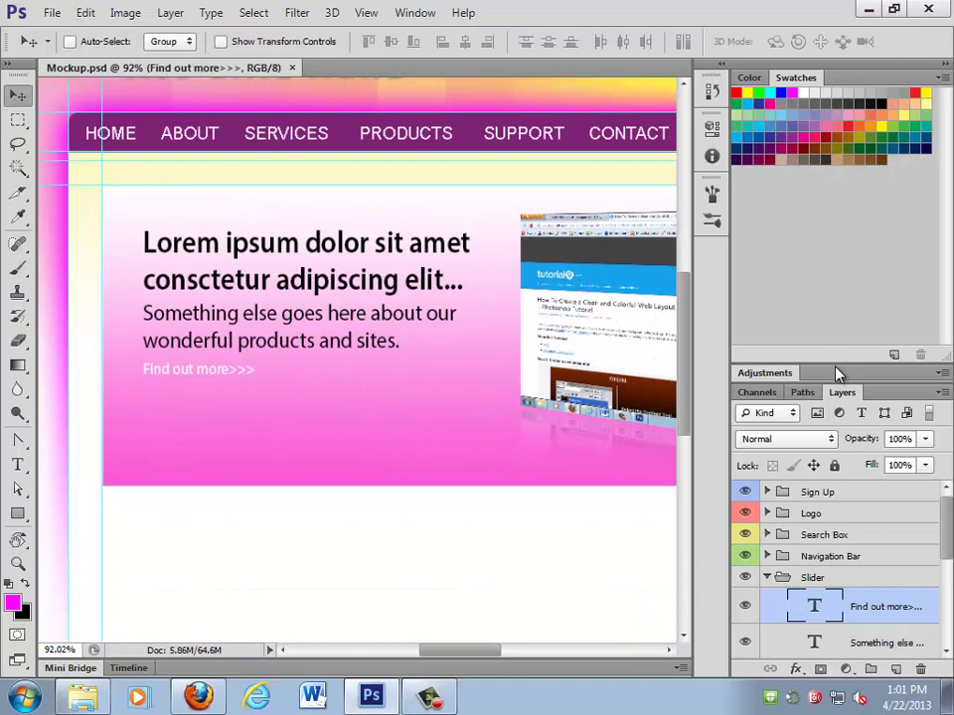
Step: Enlarge the Layers panel, expand the Slider group, and inspect its three text layers
{"action": "left_click_drag", "start_coordinate": [838, 370], "coordinate": [836, 132]}
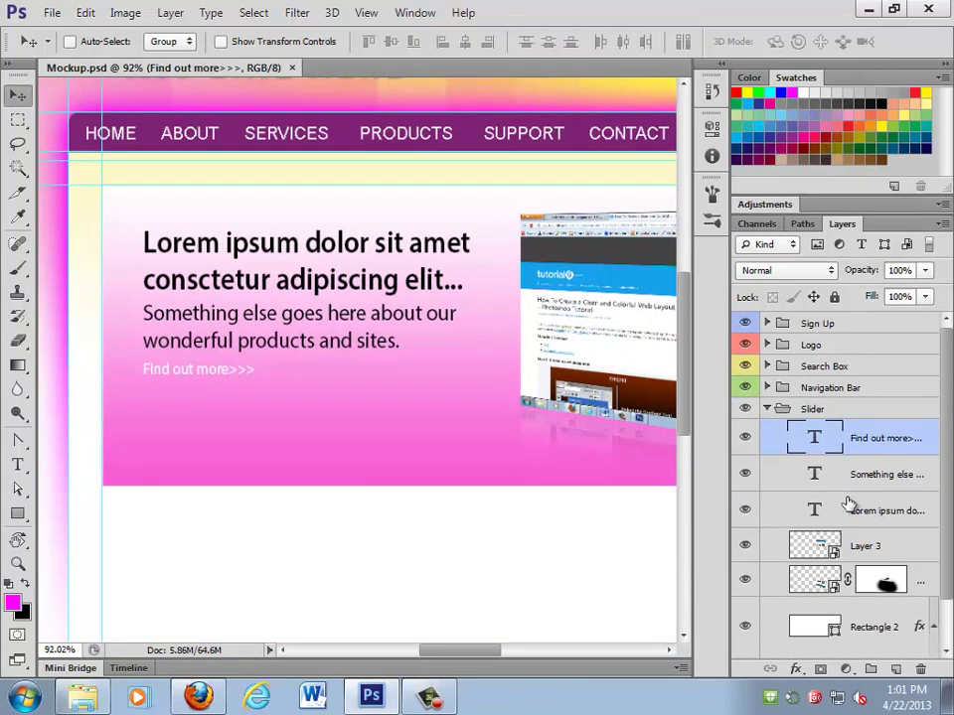
{"action": "left_click", "coordinate": [769, 410]}
{"action": "left_click", "coordinate": [767, 409]}
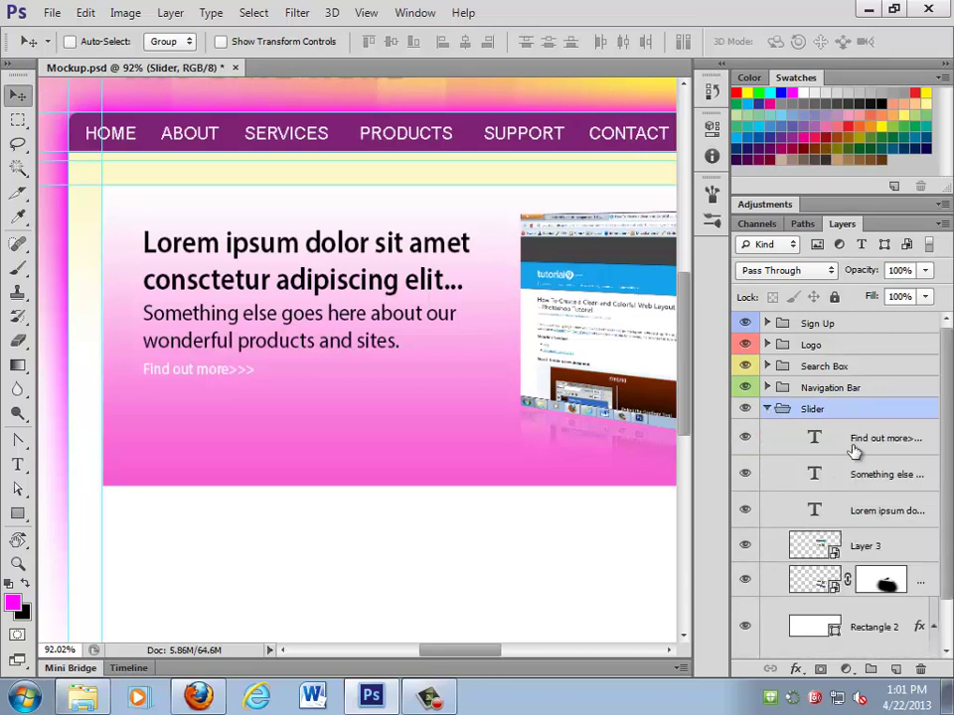
{"action": "left_click", "coordinate": [852, 443]}
{"action": "left_click", "coordinate": [863, 487], "text": "ctrl"}
{"action": "left_click", "coordinate": [817, 513], "text": "ctrl"}
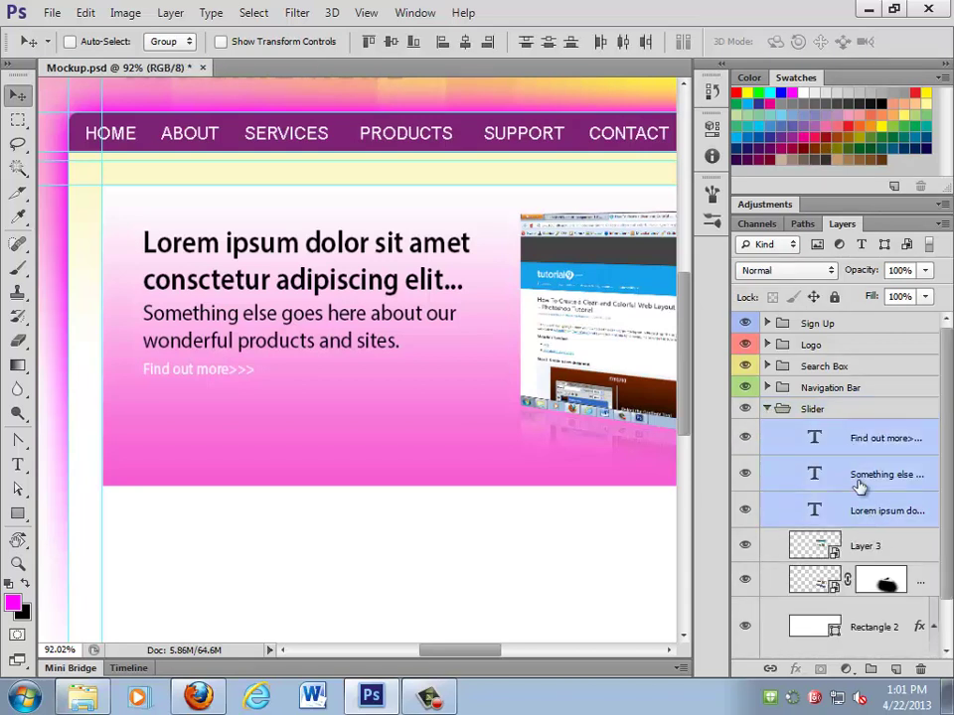
{"action": "left_click", "coordinate": [859, 481]}
{"action": "left_click", "coordinate": [859, 441]}
{"action": "left_click", "coordinate": [864, 487]}
{"action": "left_click", "coordinate": [864, 511]}
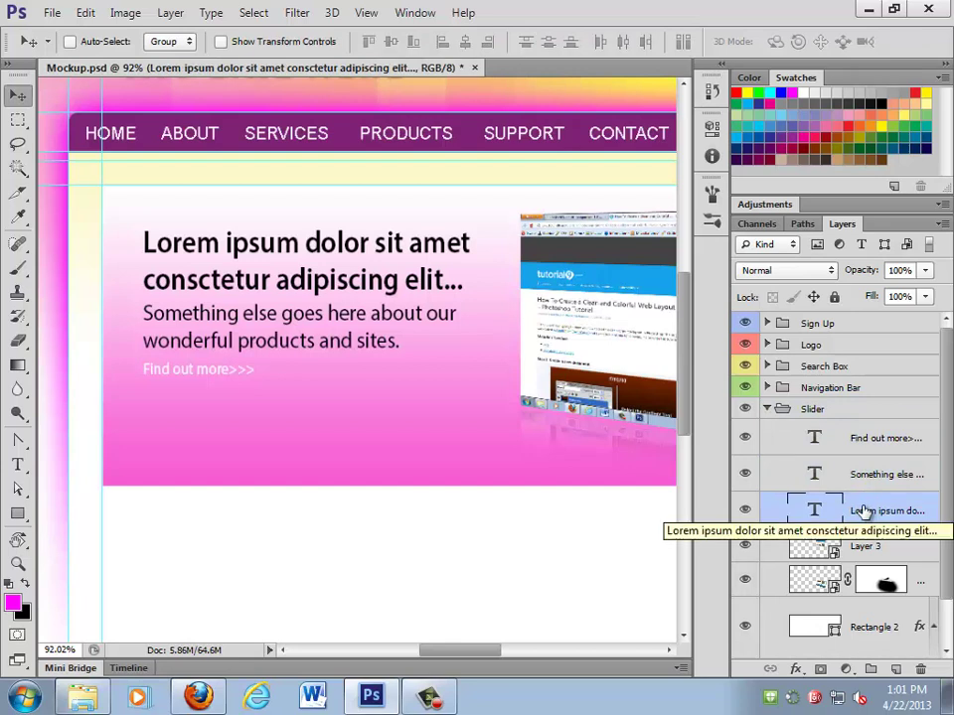
Step: Browse the Navigation Bar, Sign Up, Search Box and Logo groups, leaving only Slider expanded
{"action": "left_click", "coordinate": [767, 388]}
{"action": "left_click", "coordinate": [780, 344]}
{"action": "left_click", "coordinate": [767, 322]}
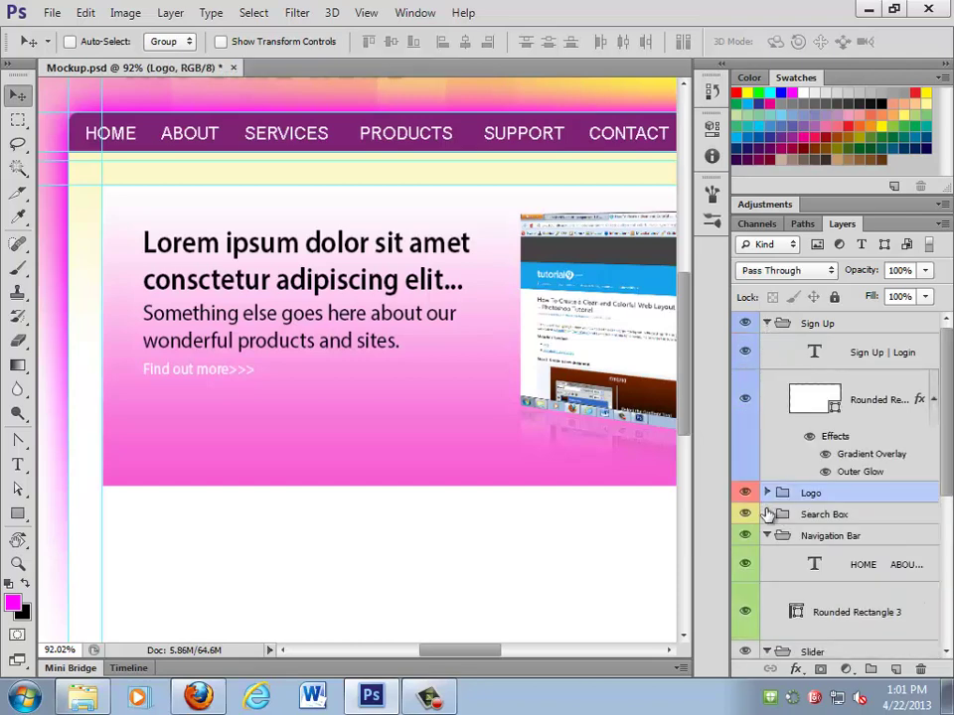
{"action": "left_click", "coordinate": [767, 513]}
{"action": "left_click", "coordinate": [769, 493]}
{"action": "scroll", "coordinate": [803, 479], "scroll_direction": "down", "scroll_amount": 10}
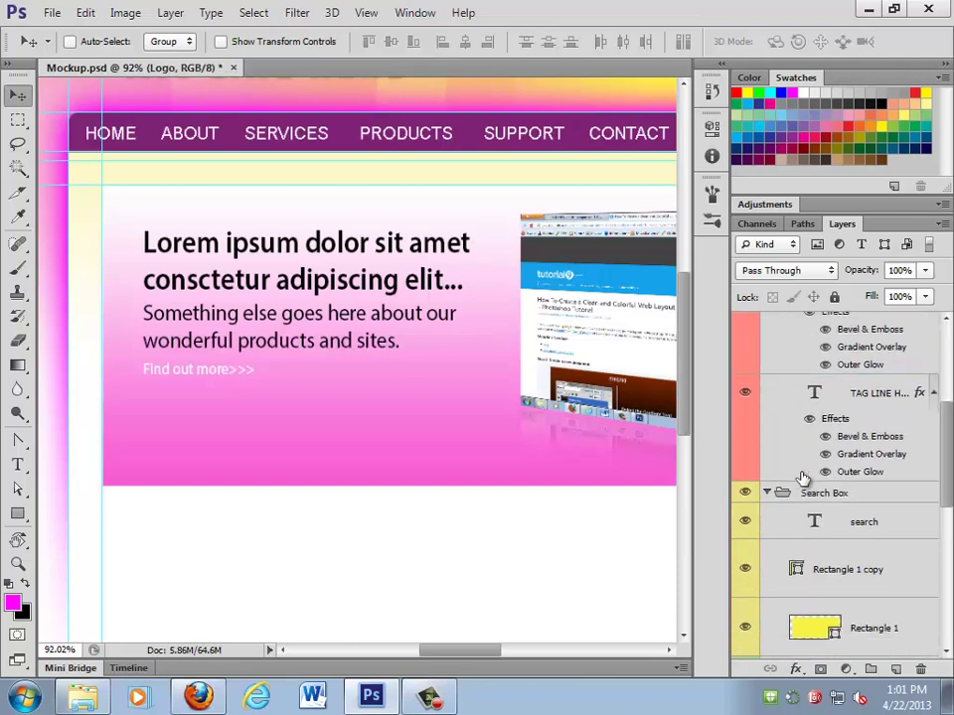
{"action": "scroll", "coordinate": [803, 479], "scroll_direction": "up", "scroll_amount": 10}
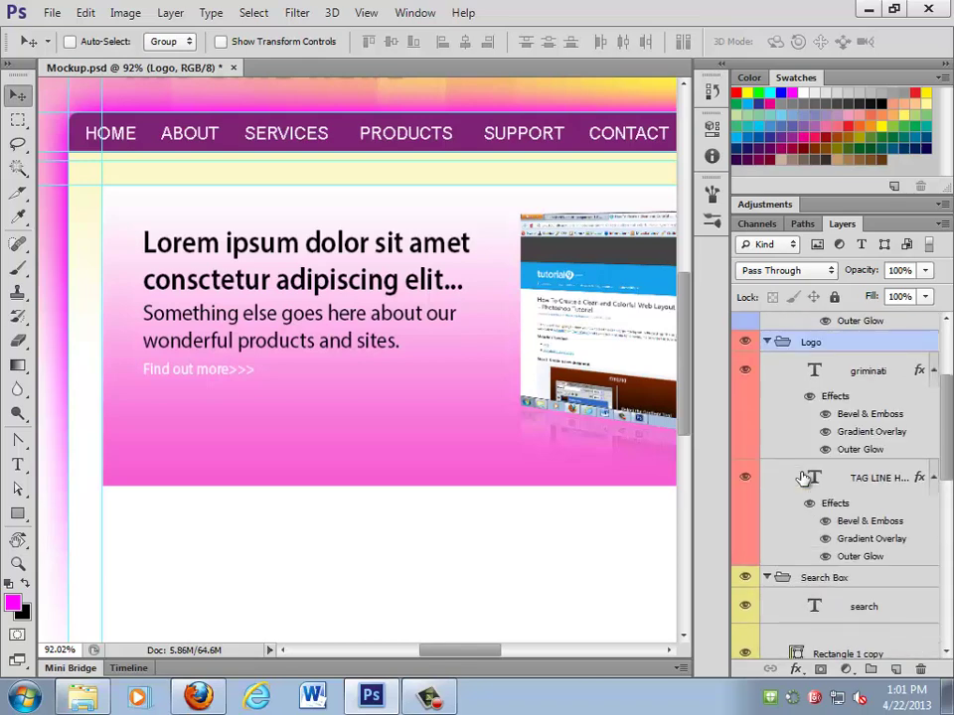
{"action": "left_click", "coordinate": [767, 323]}
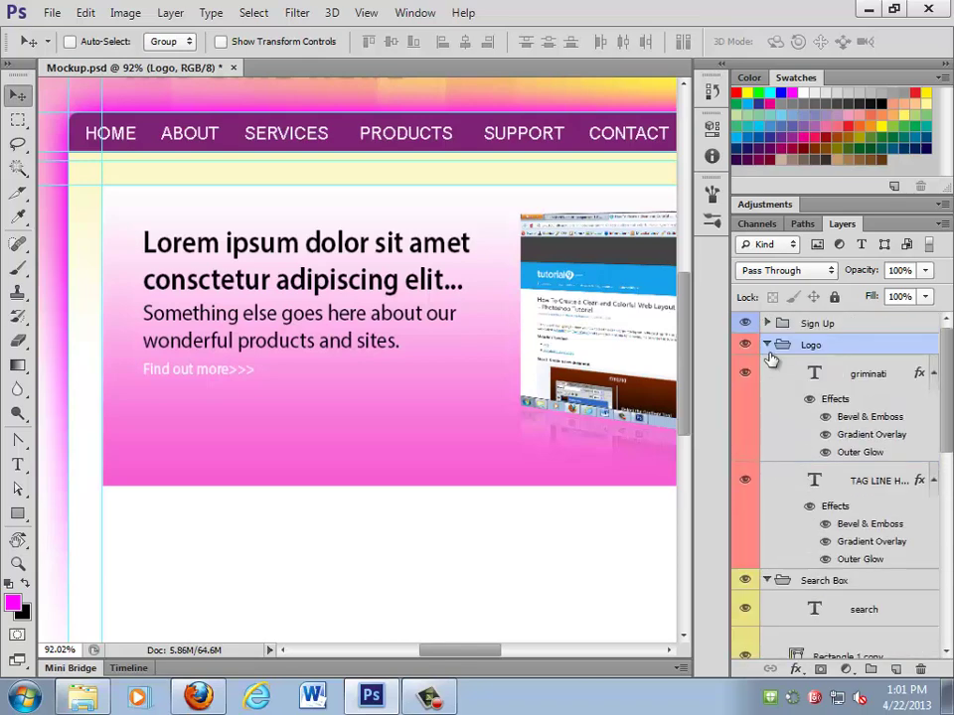
{"action": "left_click", "coordinate": [767, 344]}
{"action": "left_click", "coordinate": [767, 366]}
{"action": "left_click", "coordinate": [767, 387]}
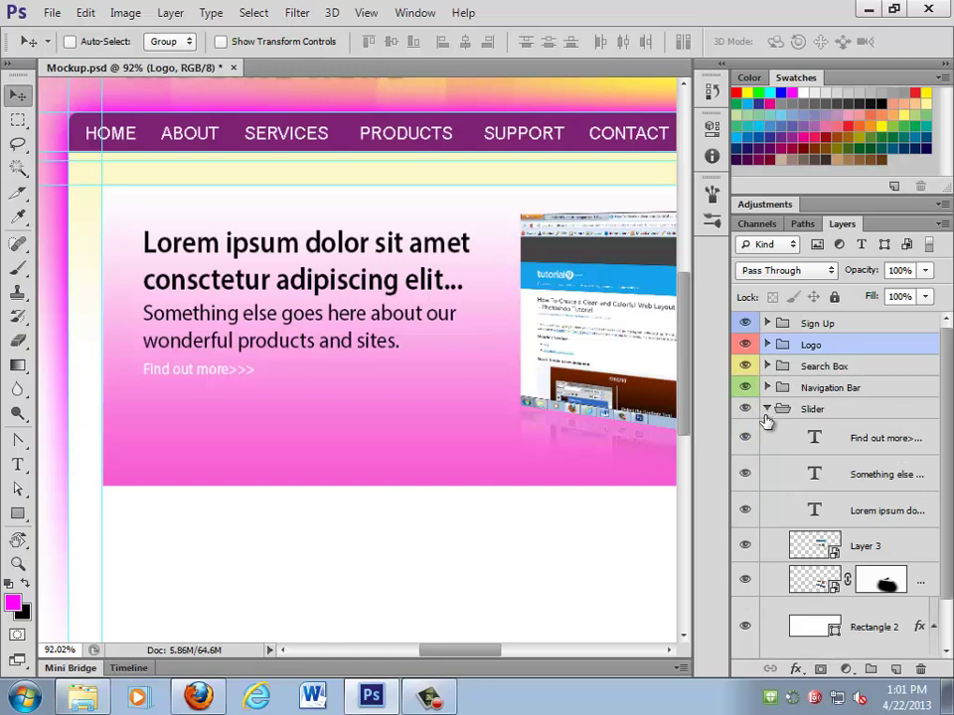
{"action": "left_click", "coordinate": [767, 408]}
{"action": "left_click", "coordinate": [766, 409]}
Step: Nudge the 'Find out more>>>' line down in the slider
{"action": "left_click", "coordinate": [863, 438]}
{"action": "left_click", "coordinate": [871, 514]}
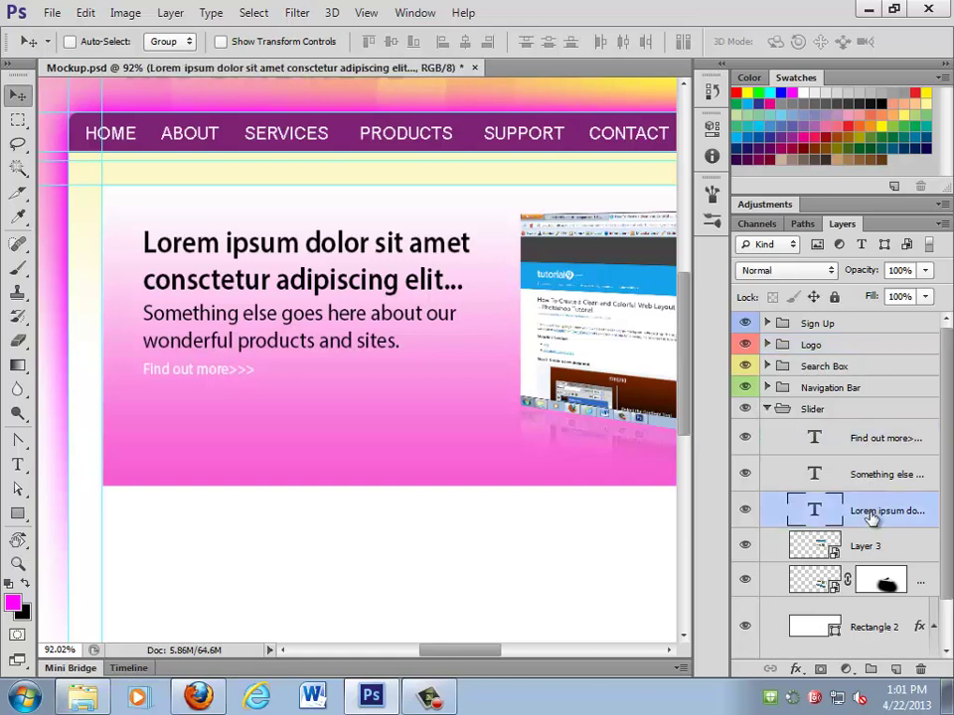
{"action": "left_click", "coordinate": [861, 439]}
{"action": "key", "text": "shift+Down"}
{"action": "key", "text": "shift+Down"}
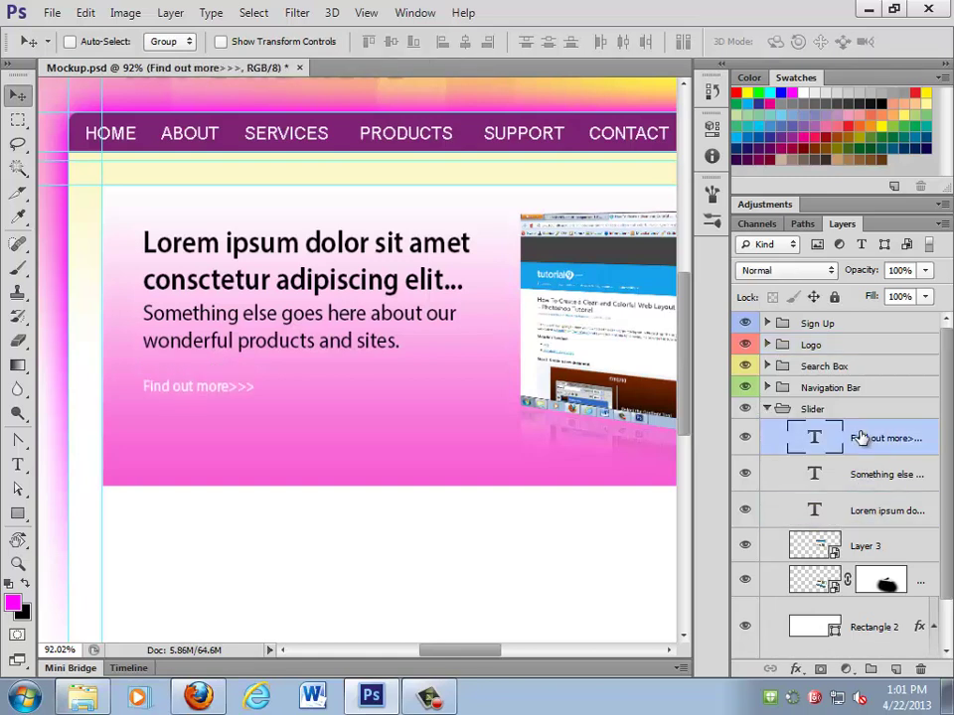
Step: Nudge the 'Something else goes here…' paragraph down as well
{"action": "left_click", "coordinate": [860, 483]}
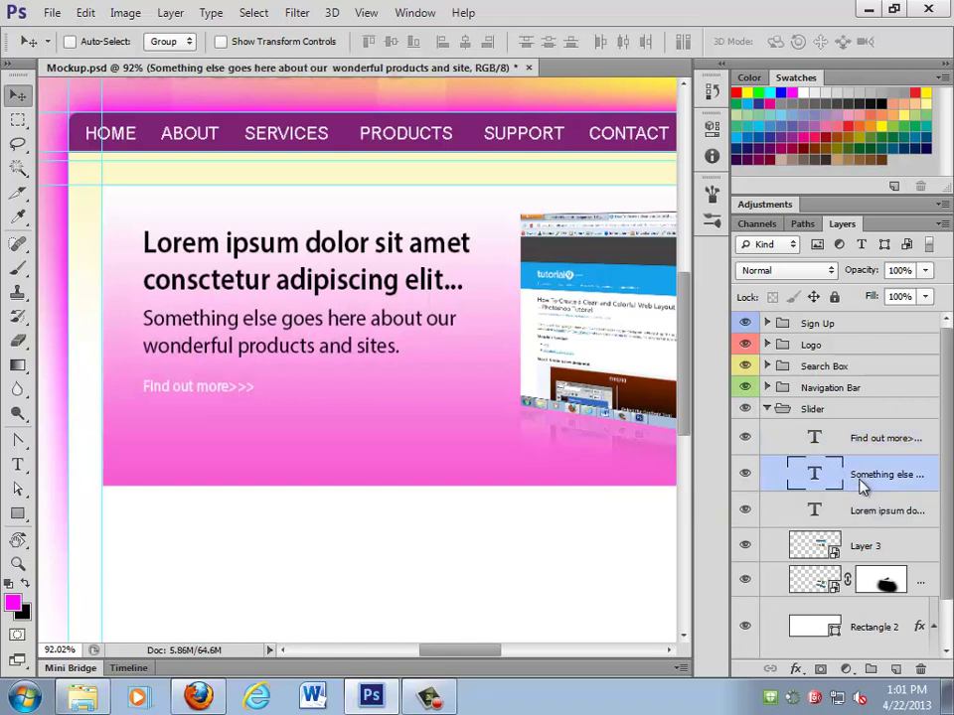
{"action": "key", "text": "shift+Down"}
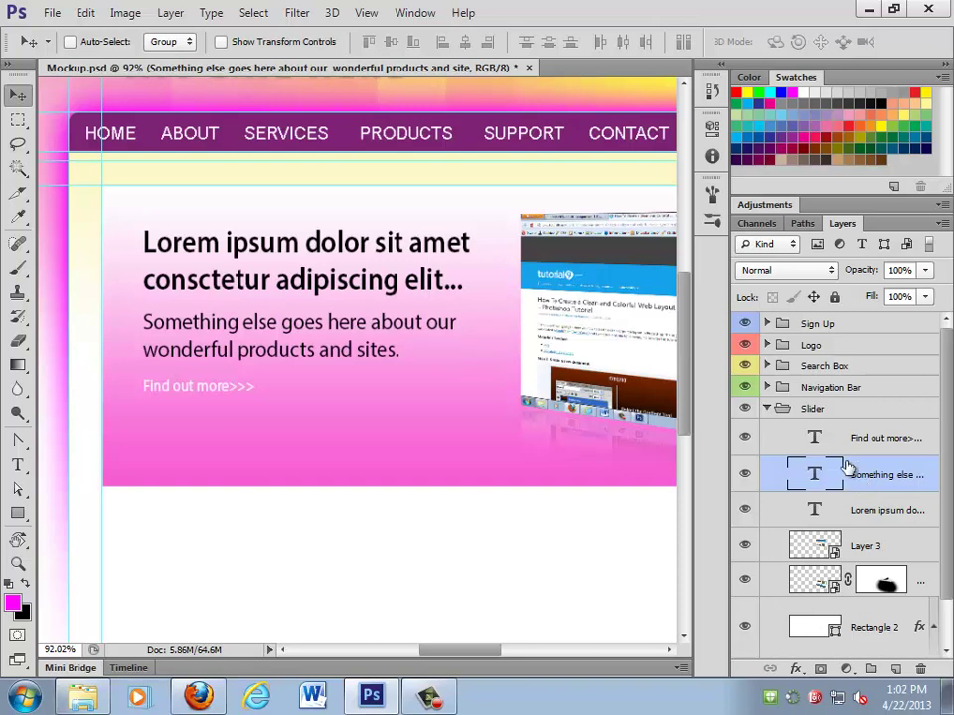
{"action": "double_click", "coordinate": [815, 474]}
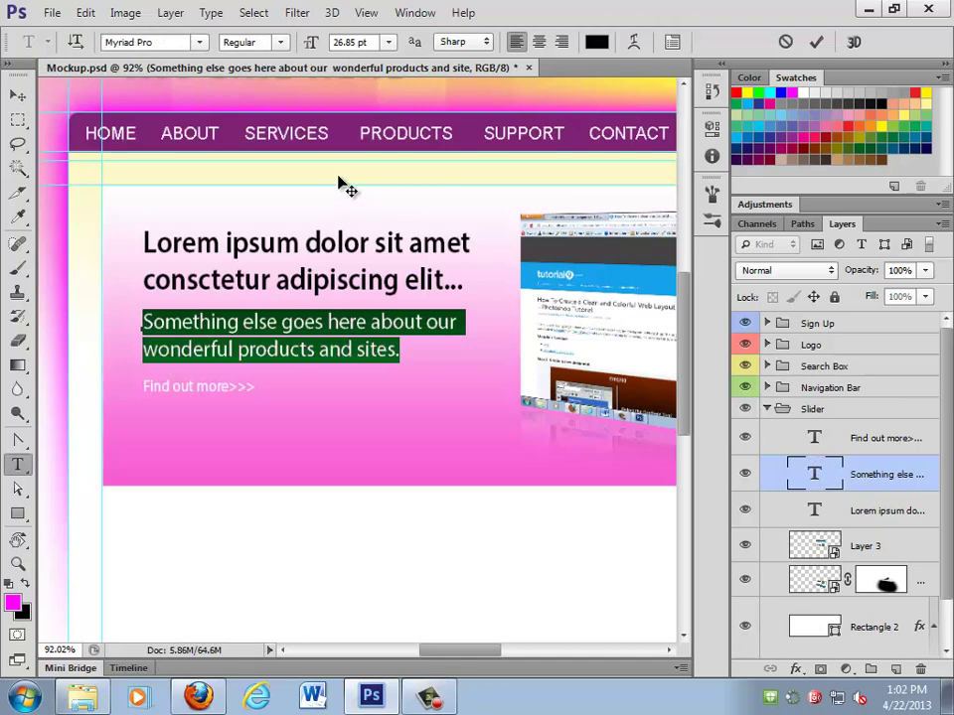
Step: Float the Character panel over the canvas and reformat the paragraph and 'Find out more>>>' text
{"action": "left_click", "coordinate": [671, 43]}
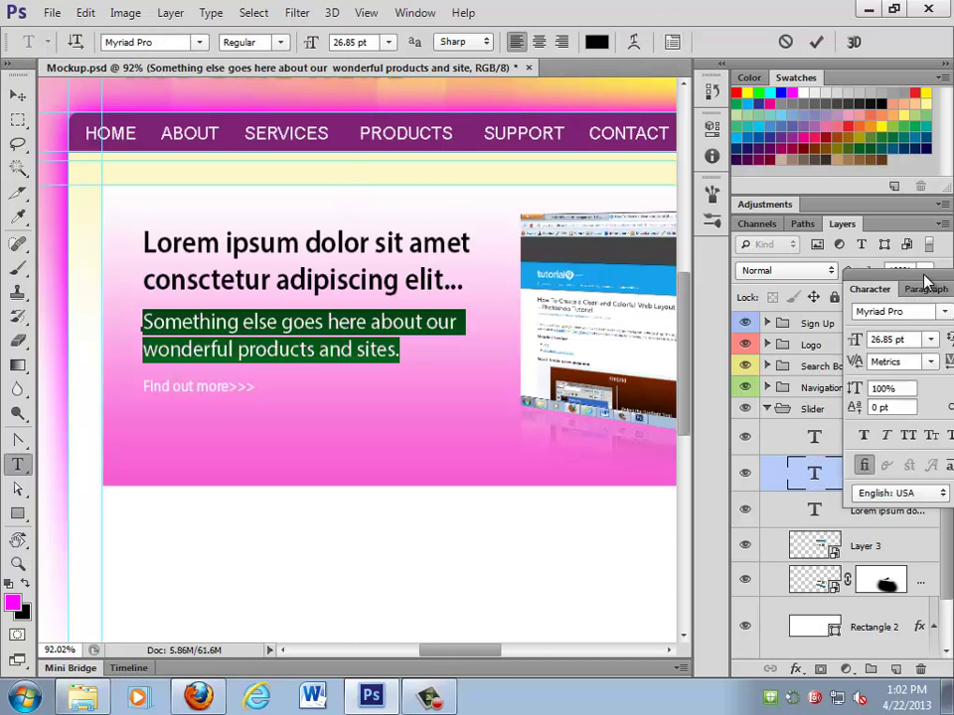
{"action": "left_click_drag", "start_coordinate": [924, 277], "coordinate": [512, 392]}
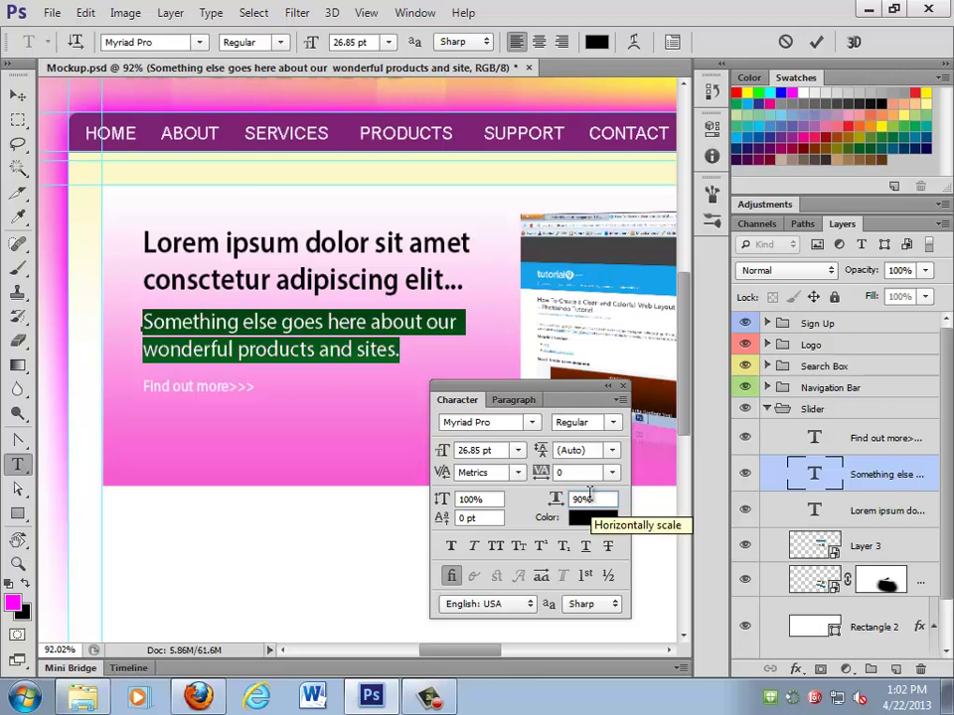
{"action": "double_click", "coordinate": [880, 512]}
{"action": "left_click", "coordinate": [815, 506]}
{"action": "double_click", "coordinate": [814, 437]}
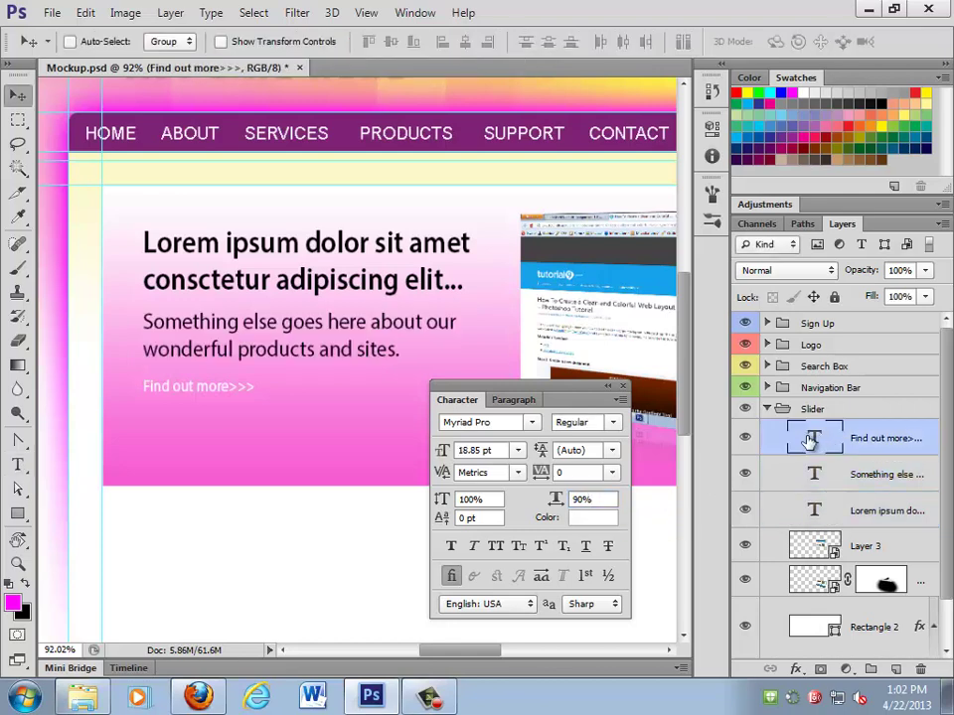
{"action": "double_click", "coordinate": [864, 439]}
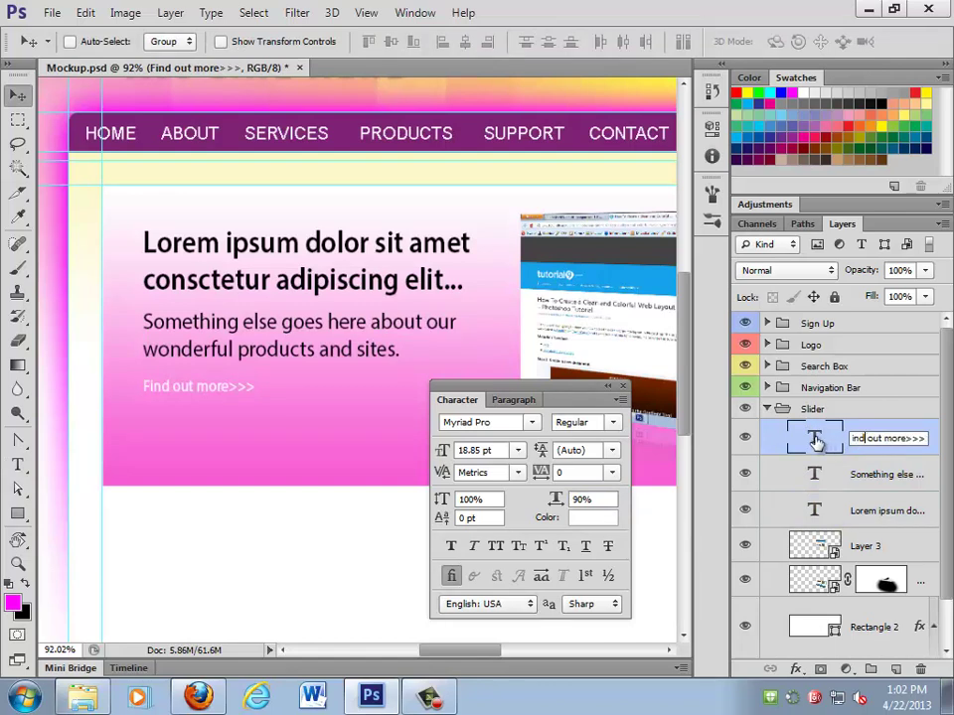
{"action": "left_click", "coordinate": [139, 407]}
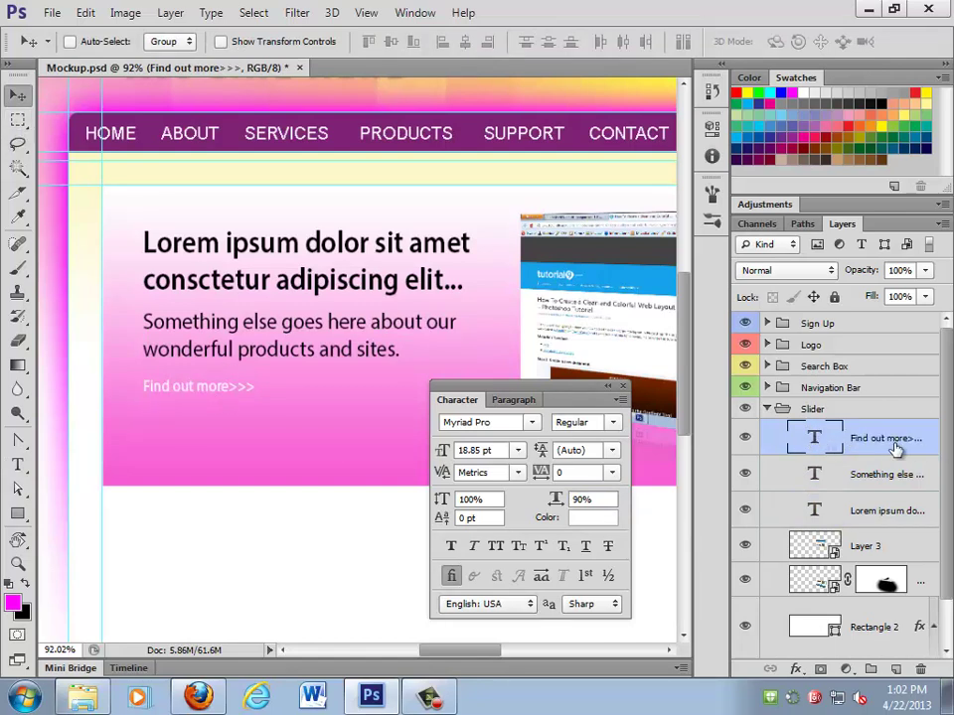
Step: Check the 18.85 pt link text and set the heading to Myriad Pro Semibold 35.85 pt
{"action": "left_click", "coordinate": [17, 464]}
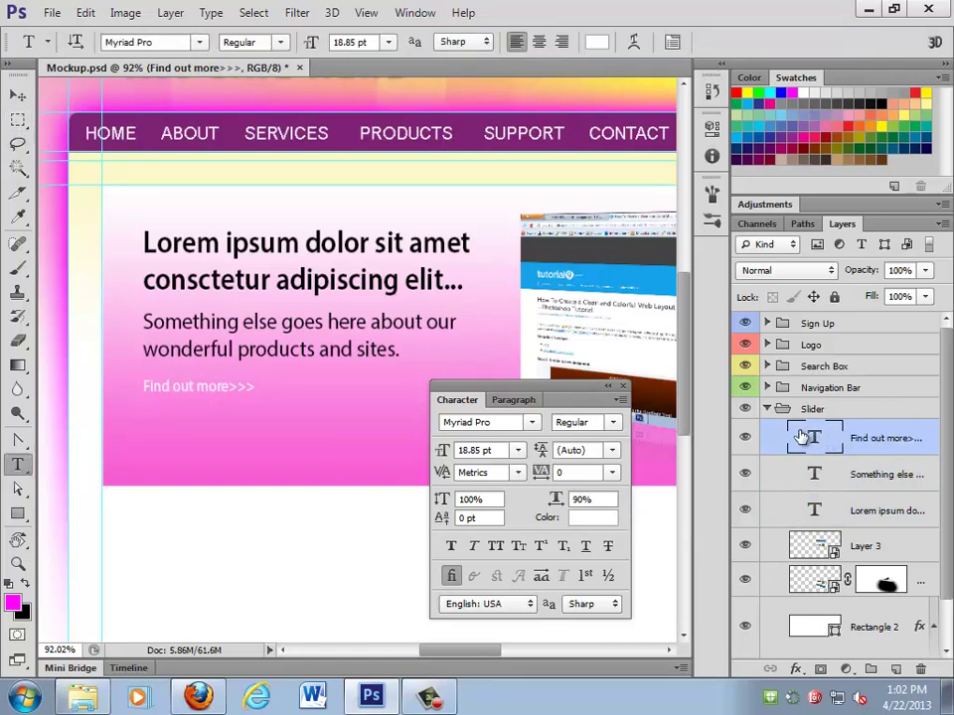
{"action": "double_click", "coordinate": [814, 438]}
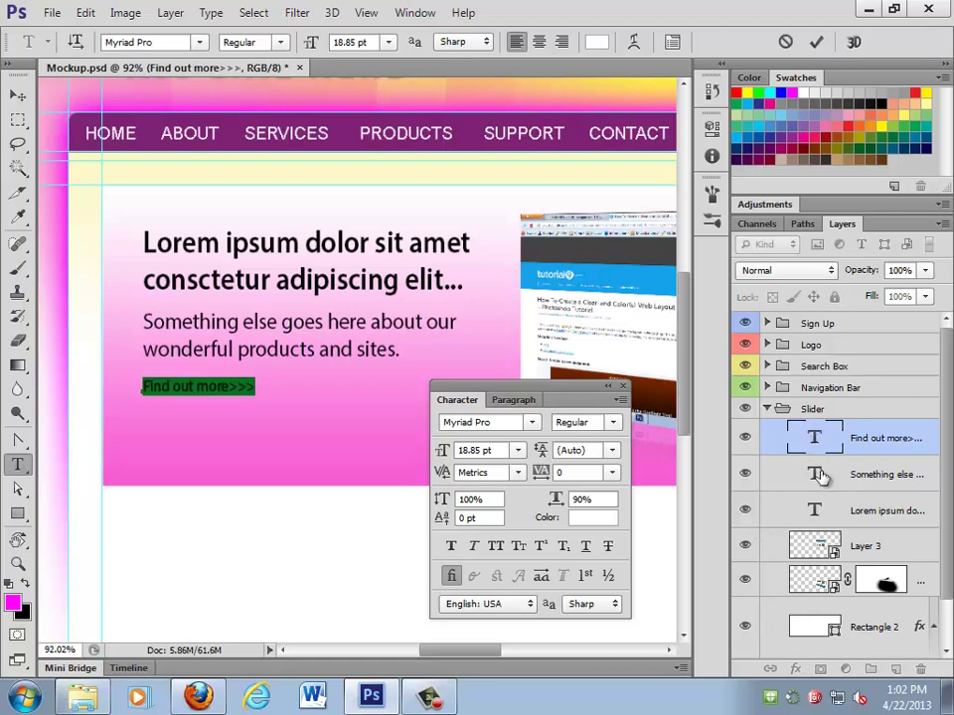
{"action": "double_click", "coordinate": [821, 482]}
{"action": "double_click", "coordinate": [816, 516]}
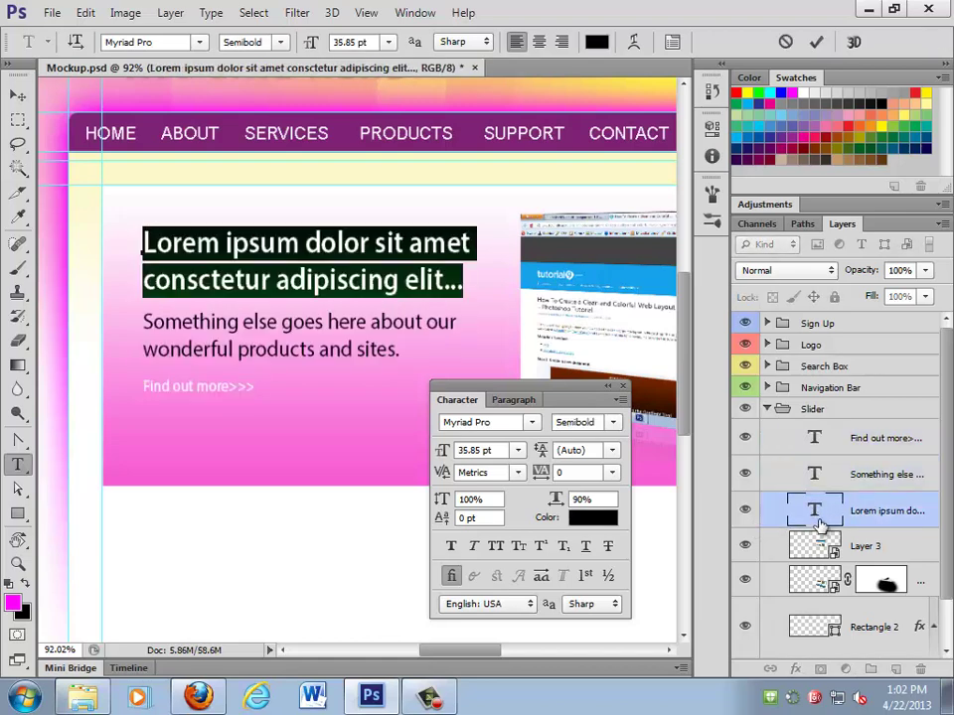
{"action": "key", "text": "ctrl+Return"}
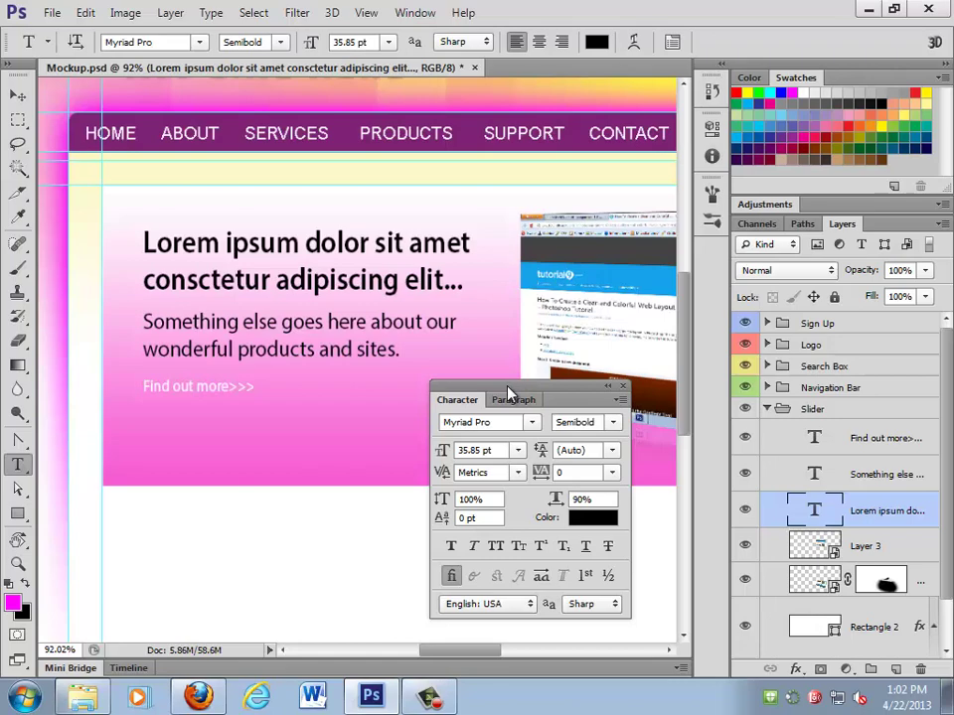
{"action": "left_click_drag", "start_coordinate": [507, 393], "coordinate": [591, 343]}
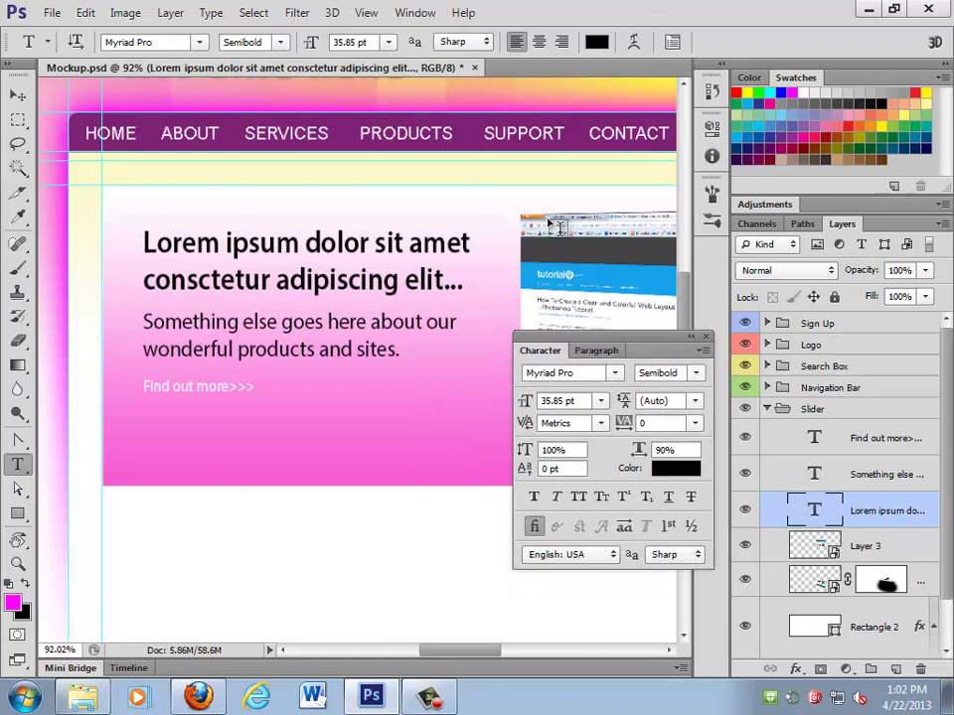
{"action": "left_click", "coordinate": [20, 96]}
{"action": "left_click_drag", "start_coordinate": [537, 208], "coordinate": [452, 278]}
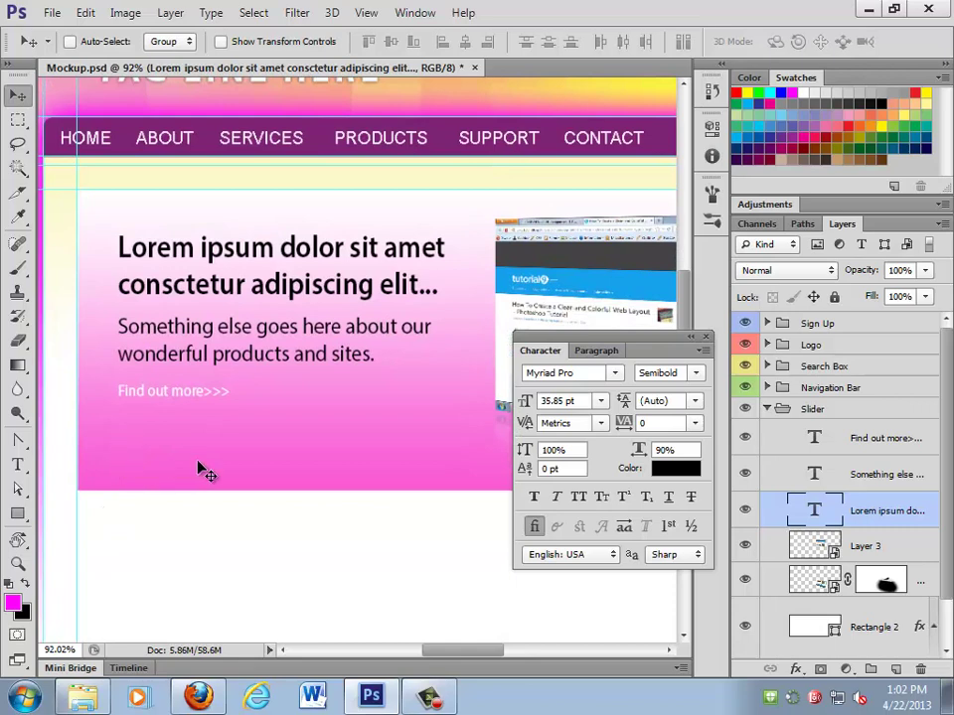
Step: Draw a black 138 × 39 px rounded rectangle with 10 px radius below 'Find out more>>>'
{"action": "left_click", "coordinate": [18, 515]}
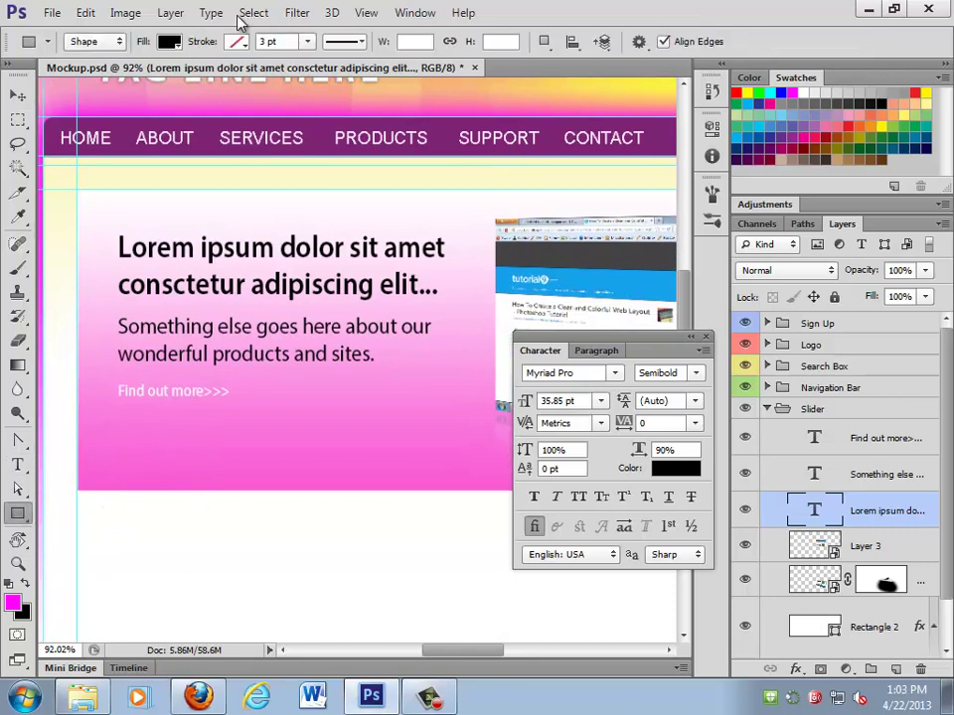
{"action": "right_click", "coordinate": [17, 513]}
{"action": "left_click", "coordinate": [129, 527]}
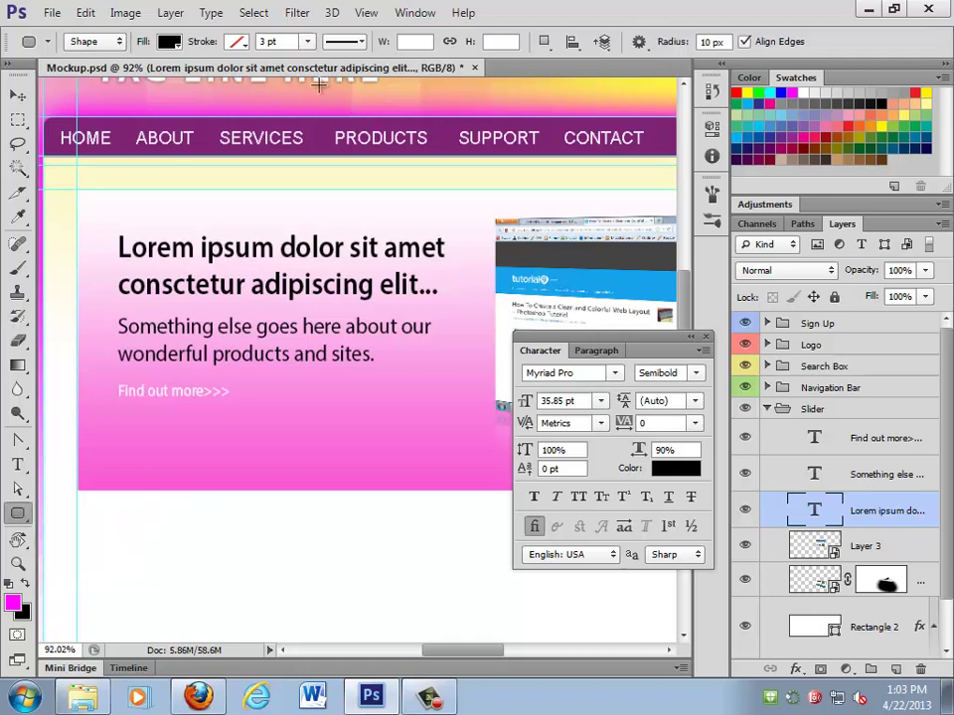
{"action": "left_click_drag", "start_coordinate": [118, 413], "coordinate": [234, 444]}
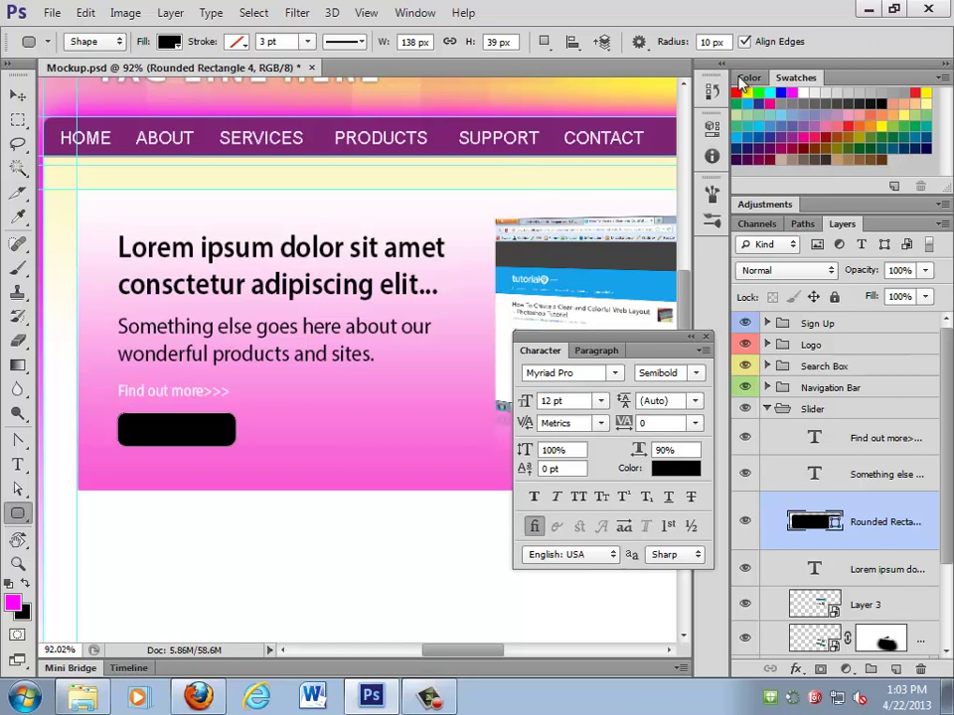
{"action": "left_click", "coordinate": [414, 13]}
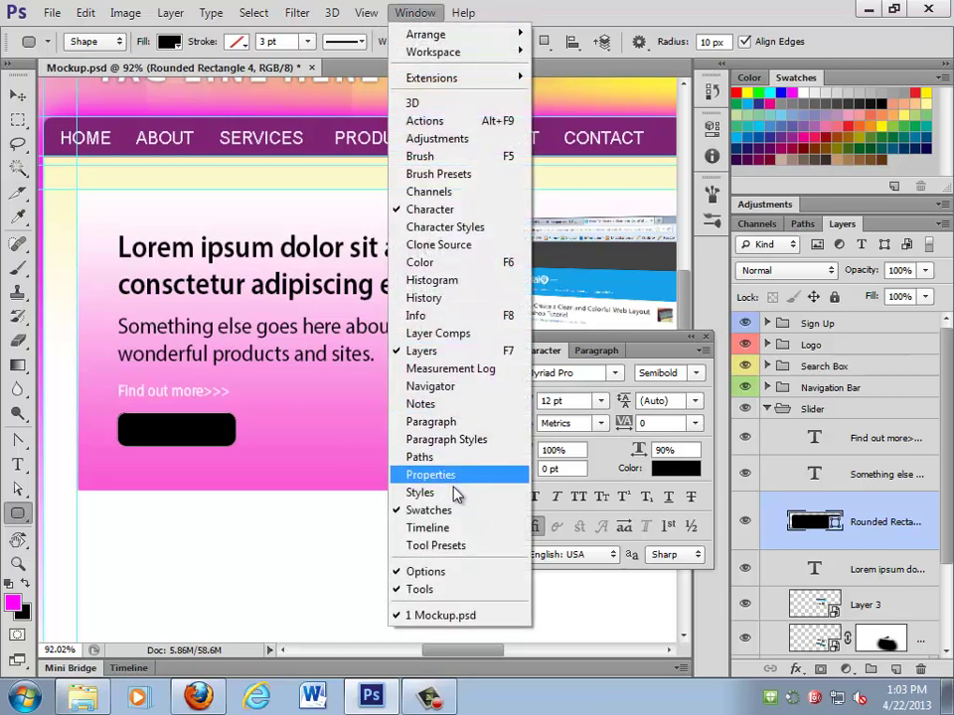
Step: Try grey and green preset styles from the Styles panel on the button, undoing both
{"action": "left_click", "coordinate": [426, 492]}
{"action": "scroll", "coordinate": [395, 239], "scroll_direction": "down", "scroll_amount": 1}
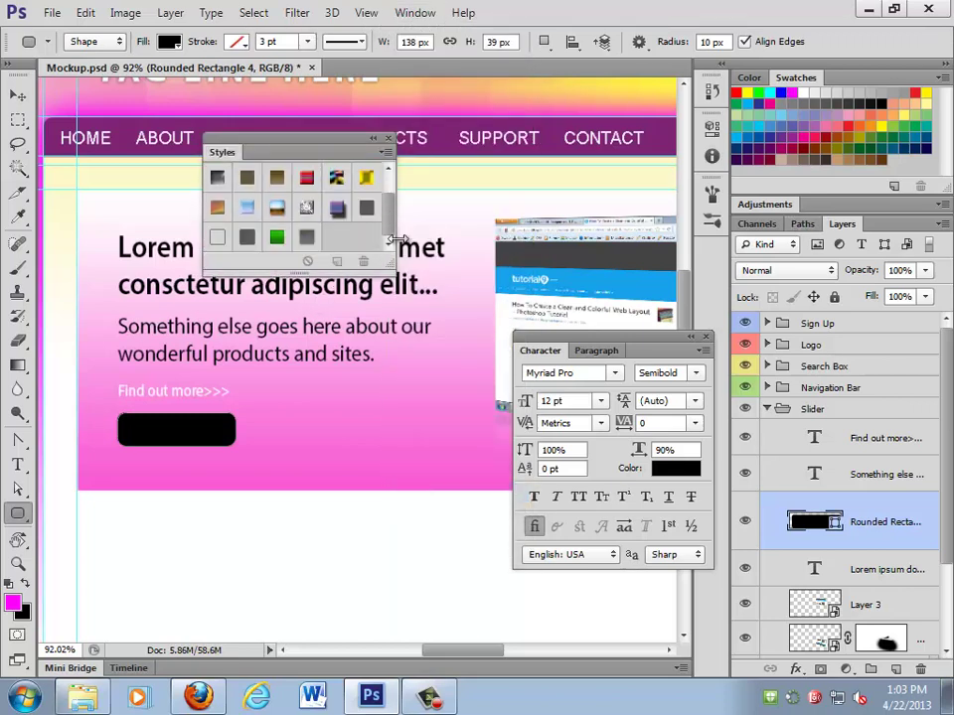
{"action": "left_click", "coordinate": [312, 238]}
{"action": "key", "text": "ctrl+z"}
{"action": "left_click", "coordinate": [280, 236]}
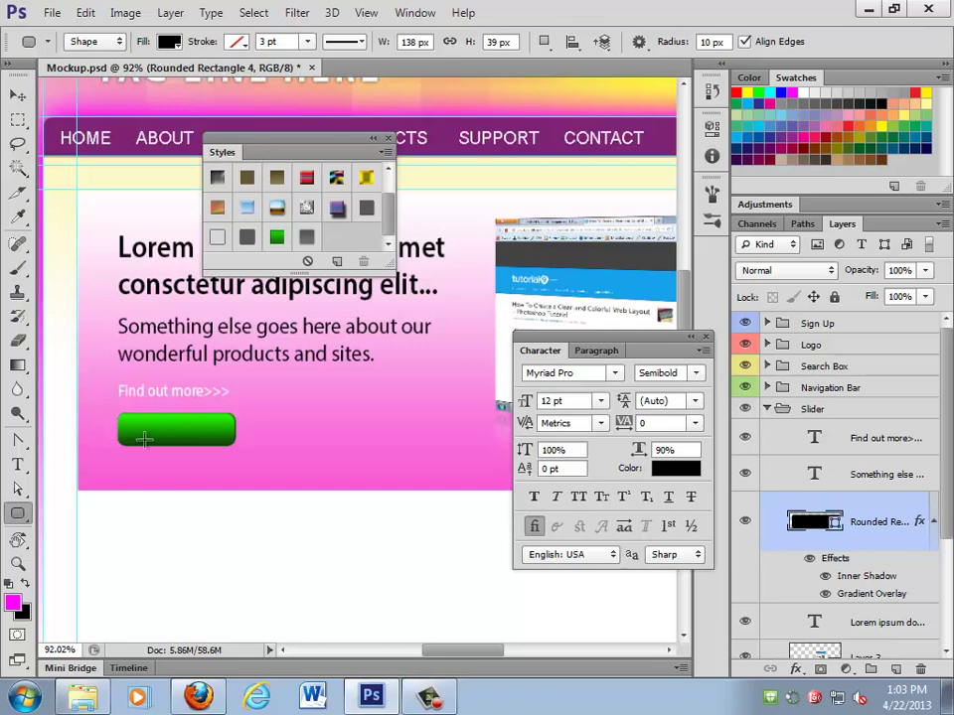
{"action": "key", "text": "ctrl+z"}
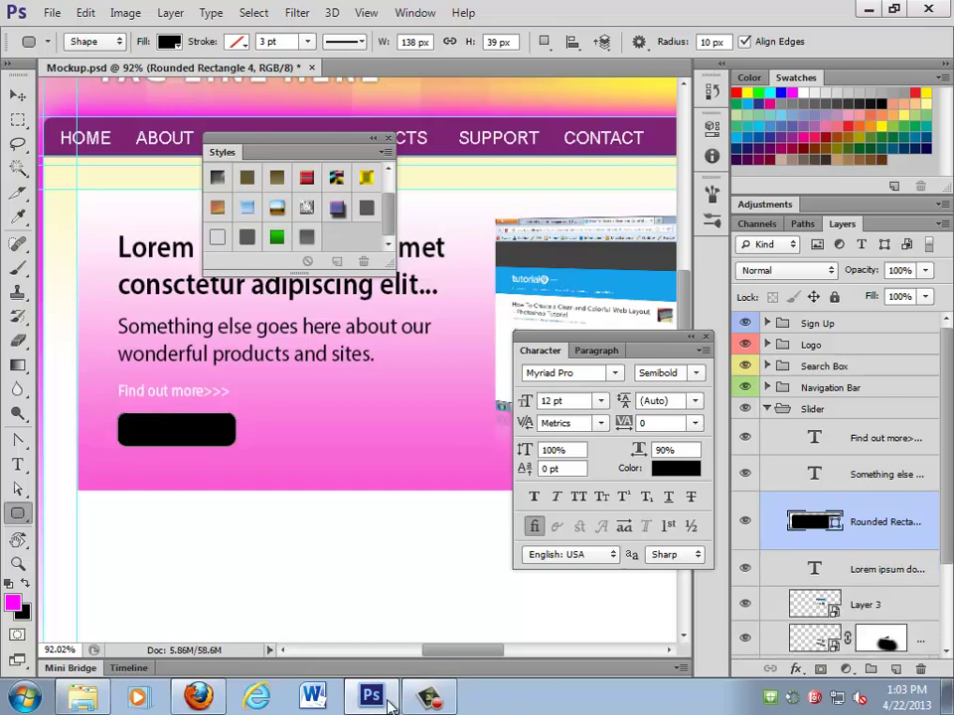
Step: Find the tutorial's Step 29 sign-up button settings, including its 1 px inside #3f5056 stroke
{"action": "left_click", "coordinate": [196, 699]}
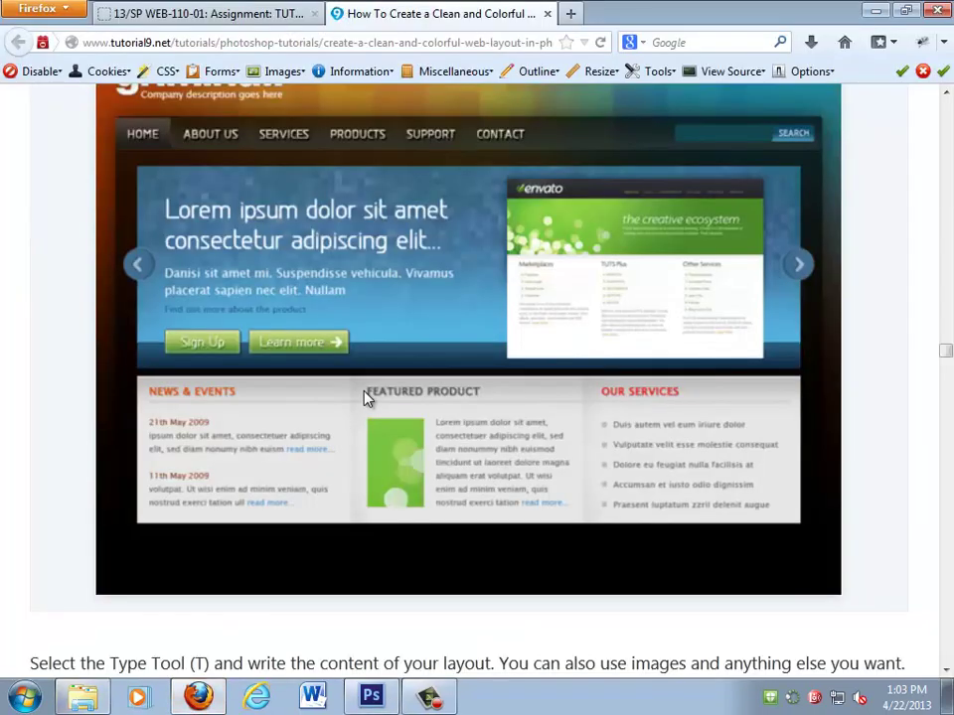
{"action": "scroll", "coordinate": [365, 397], "scroll_direction": "down", "scroll_amount": 15}
{"action": "scroll", "coordinate": [366, 397], "scroll_direction": "up", "scroll_amount": 20}
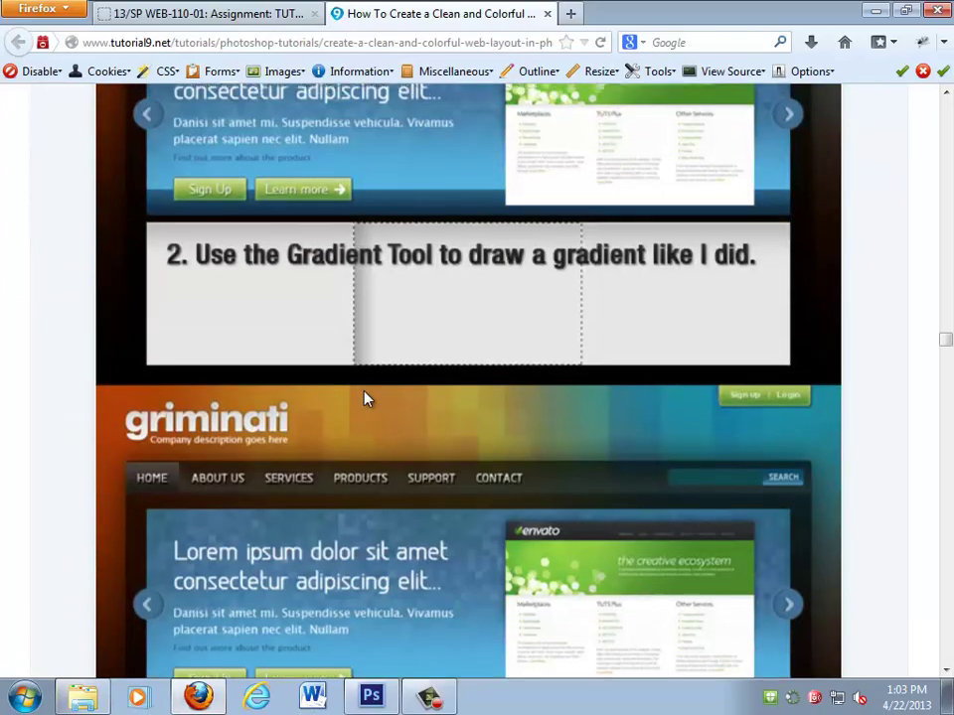
{"action": "scroll", "coordinate": [366, 397], "scroll_direction": "up", "scroll_amount": 5}
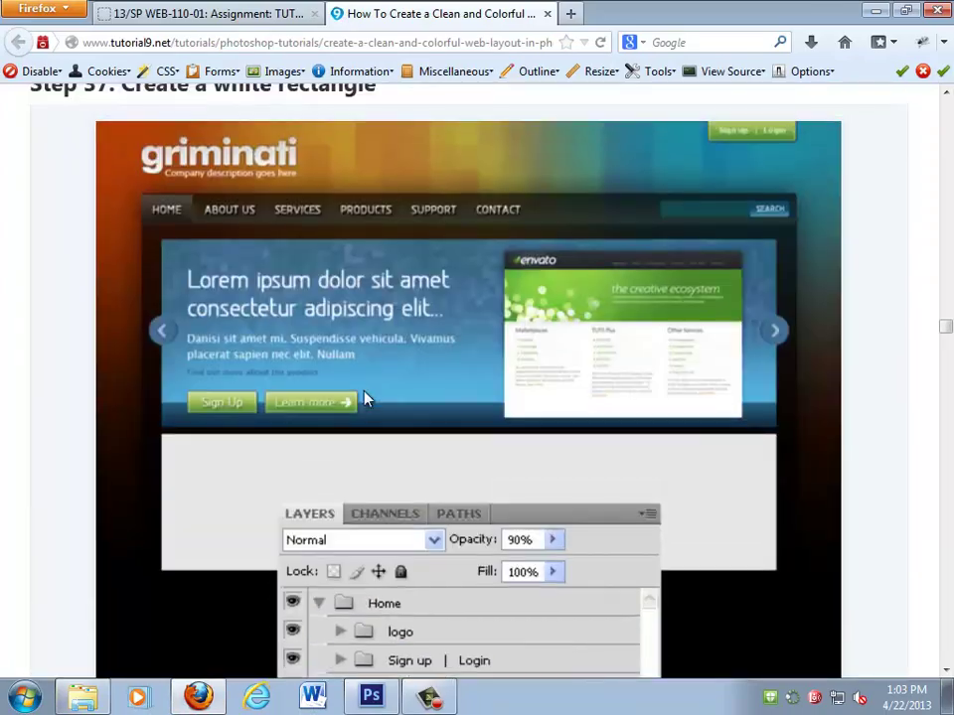
{"action": "scroll", "coordinate": [366, 397], "scroll_direction": "up", "scroll_amount": 3, "text": "ctrl"}
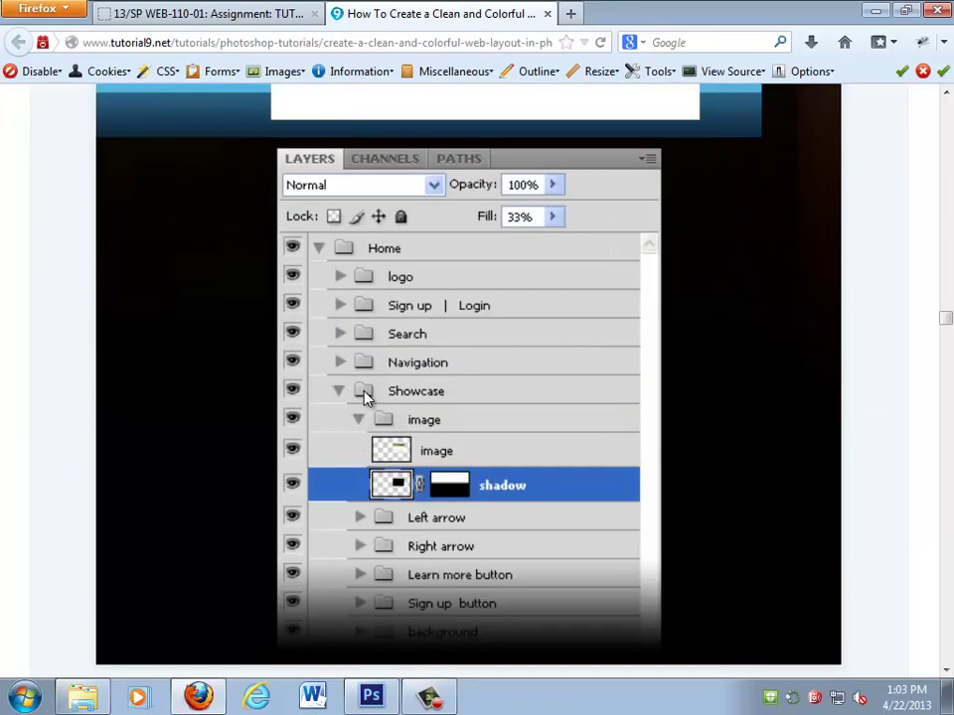
{"action": "scroll", "coordinate": [366, 398], "scroll_direction": "up", "scroll_amount": 15}
{"action": "scroll", "coordinate": [363, 398], "scroll_direction": "up", "scroll_amount": 10}
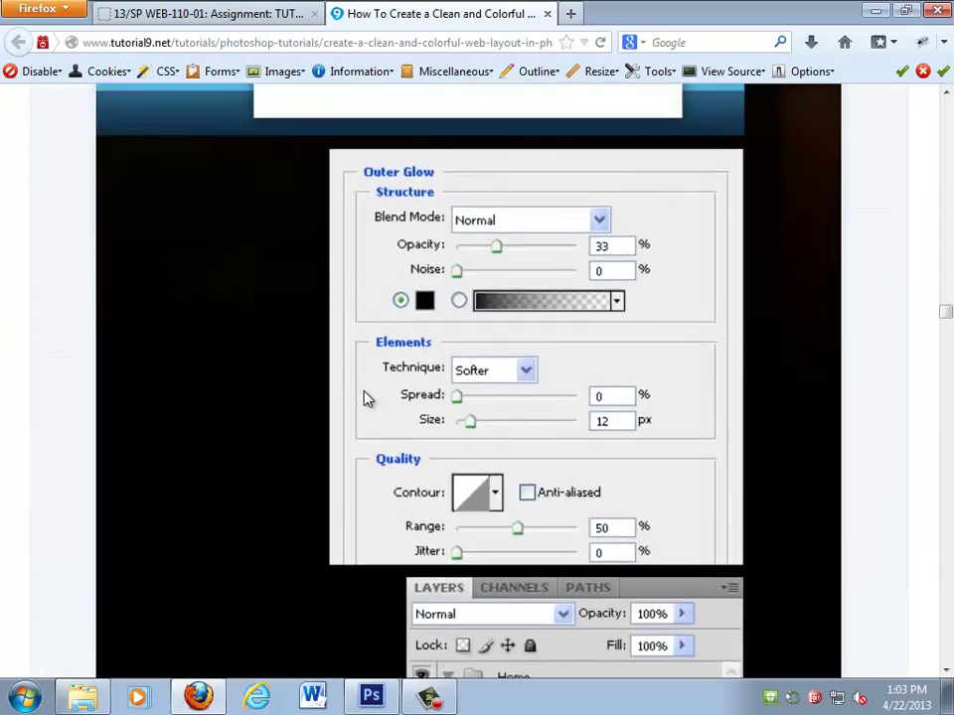
{"action": "scroll", "coordinate": [365, 398], "scroll_direction": "down", "scroll_amount": 7}
{"action": "scroll", "coordinate": [365, 398], "scroll_direction": "down", "scroll_amount": 15}
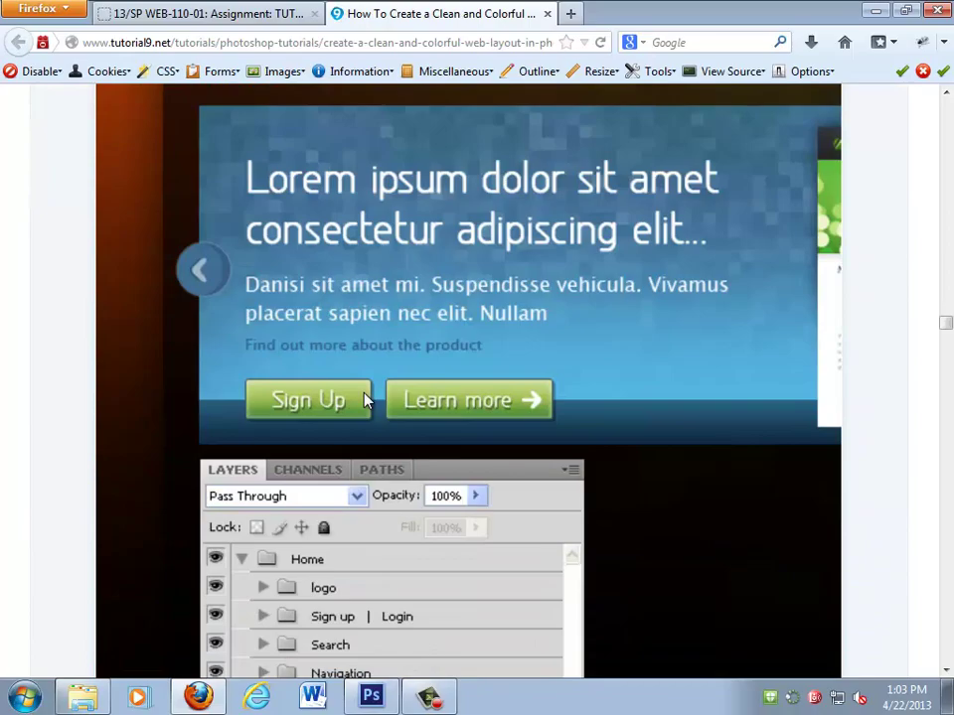
{"action": "scroll", "coordinate": [365, 399], "scroll_direction": "up", "scroll_amount": 15}
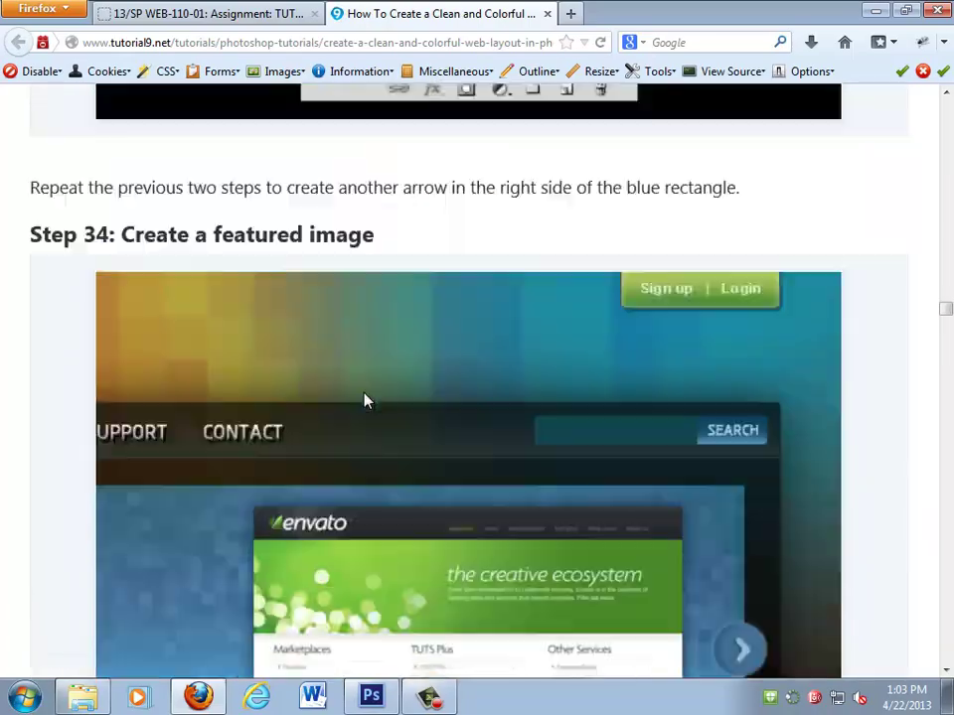
{"action": "scroll", "coordinate": [364, 401], "scroll_direction": "up", "scroll_amount": 15}
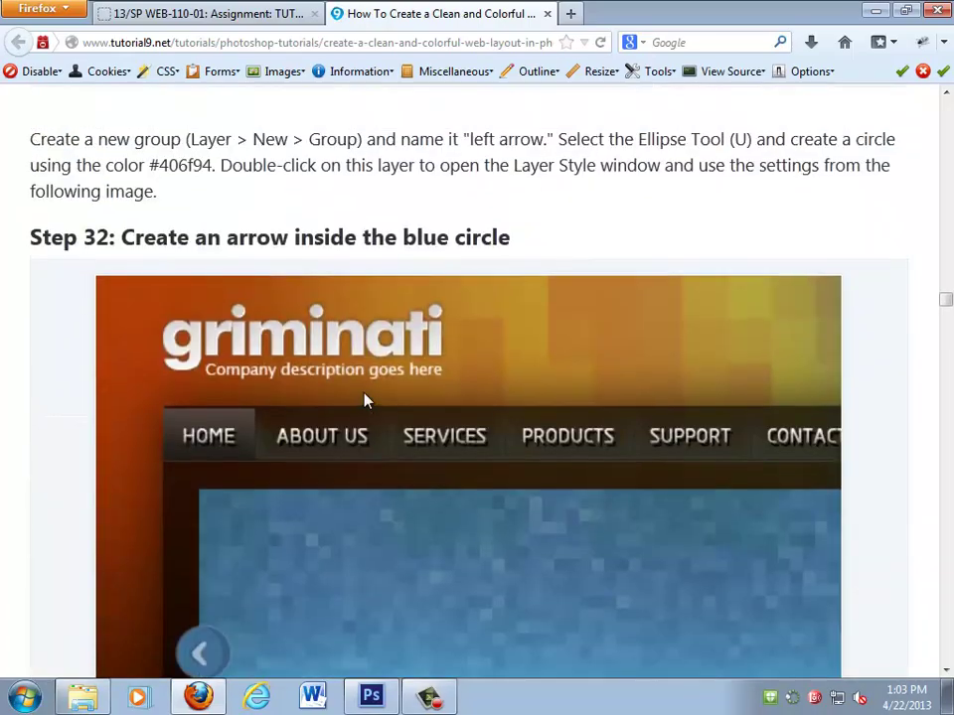
{"action": "scroll", "coordinate": [364, 400], "scroll_direction": "up", "scroll_amount": 15}
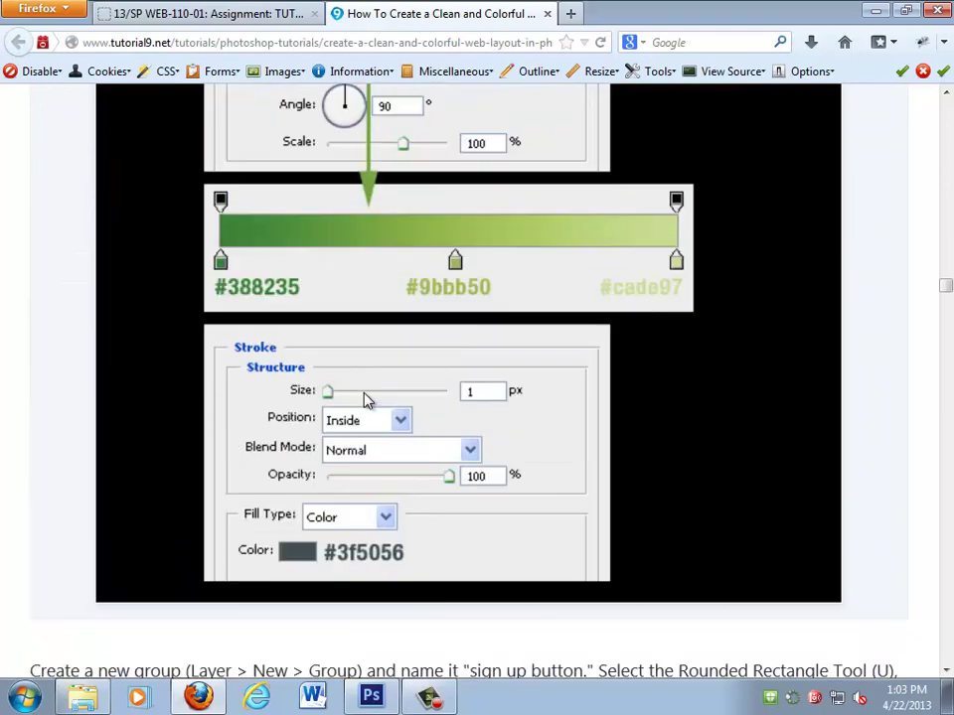
{"action": "scroll", "coordinate": [364, 400], "scroll_direction": "up", "scroll_amount": 10}
{"action": "scroll", "coordinate": [364, 400], "scroll_direction": "down", "scroll_amount": 6}
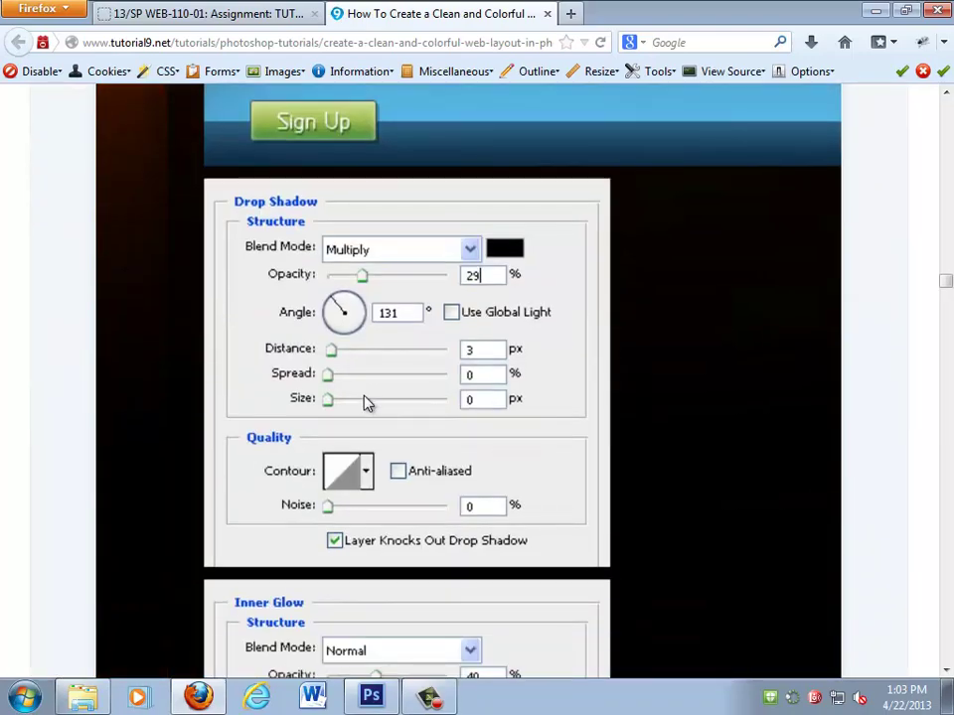
{"action": "scroll", "coordinate": [303, 343], "scroll_direction": "down", "scroll_amount": 7}
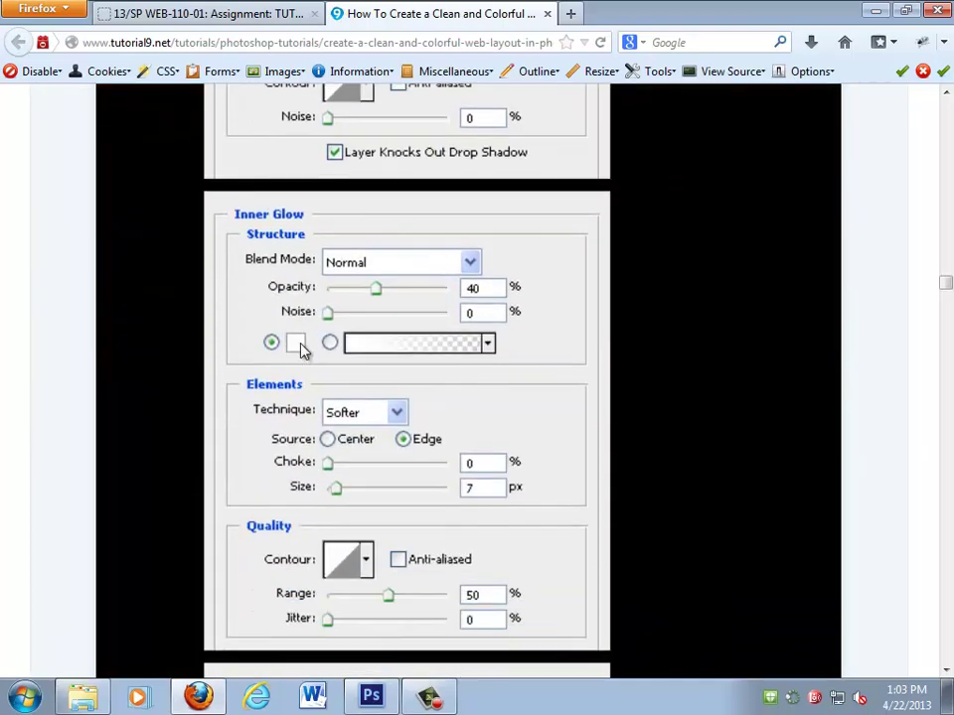
{"action": "scroll", "coordinate": [303, 350], "scroll_direction": "down", "scroll_amount": 7}
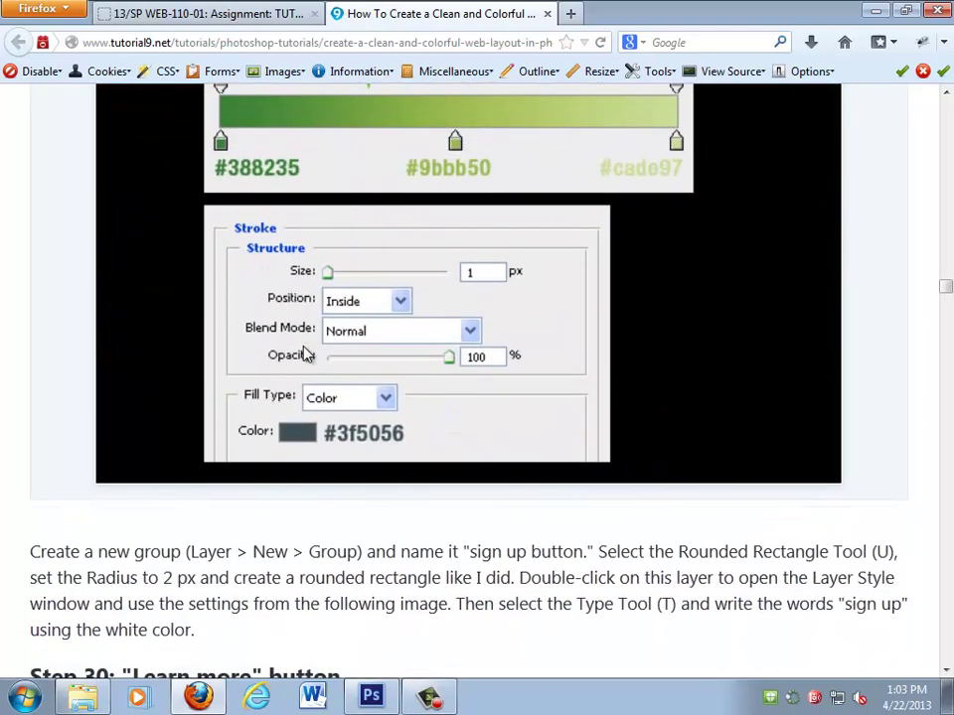